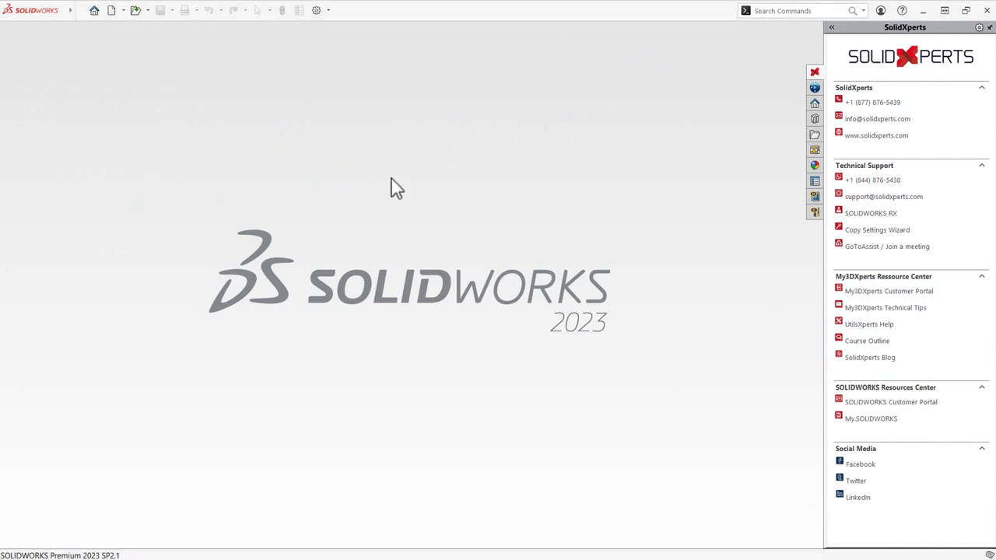
Step: Open the recent Kurt Vise DX6_TG assembly and orbit around the vise
left_click(464, 235)
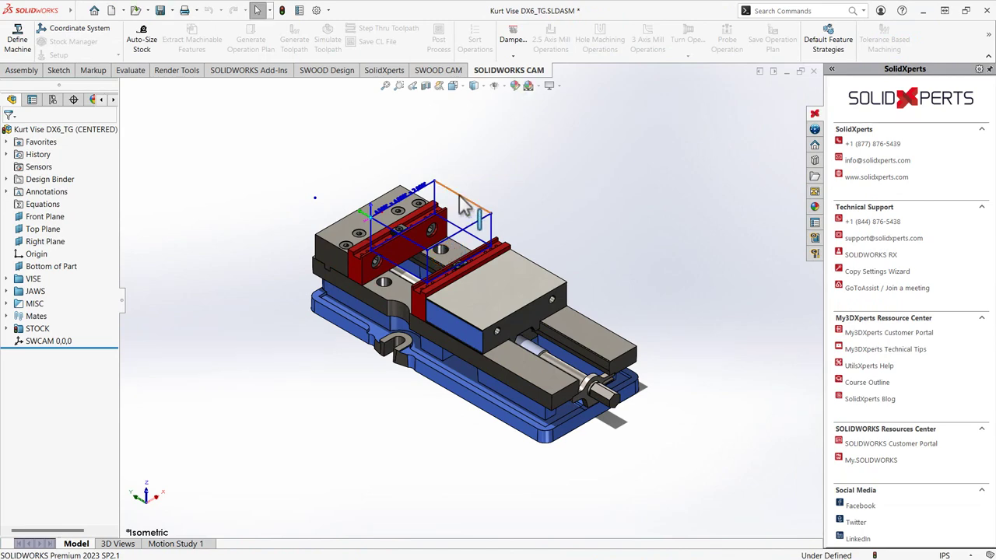
middle_click_drag(548, 246, 557, 175)
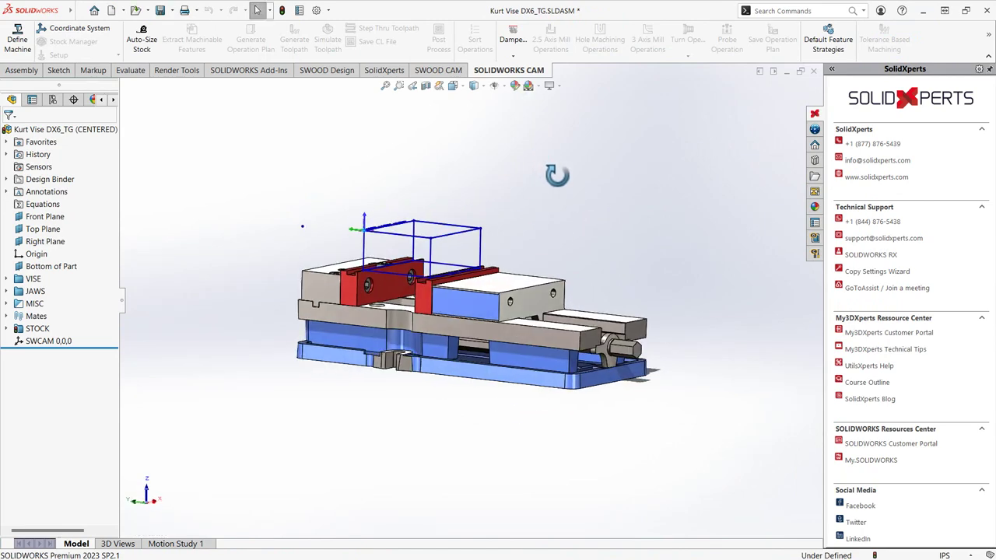
middle_click_drag(455, 245, 459, 276)
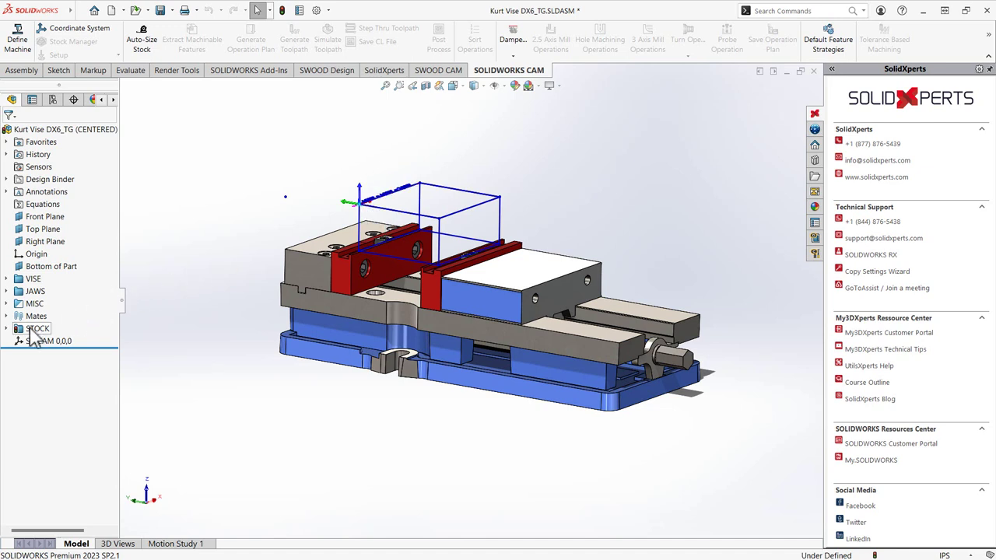
Step: Inspect STOCK XY, PLANE AT STOCK MAX and STOCK MAX Z, then the Bottom of Part plane
left_click(35, 329)
left_click(7, 329)
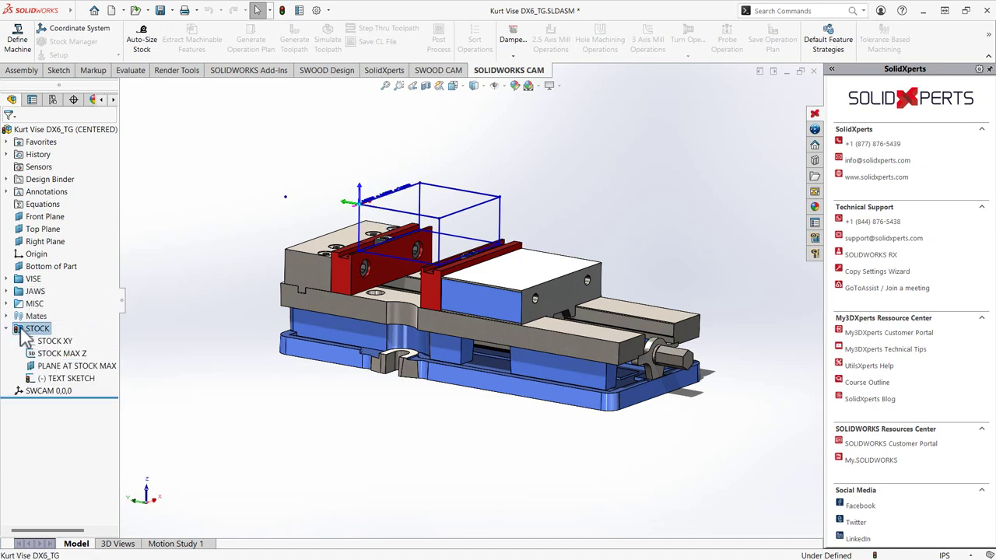
left_click(56, 342)
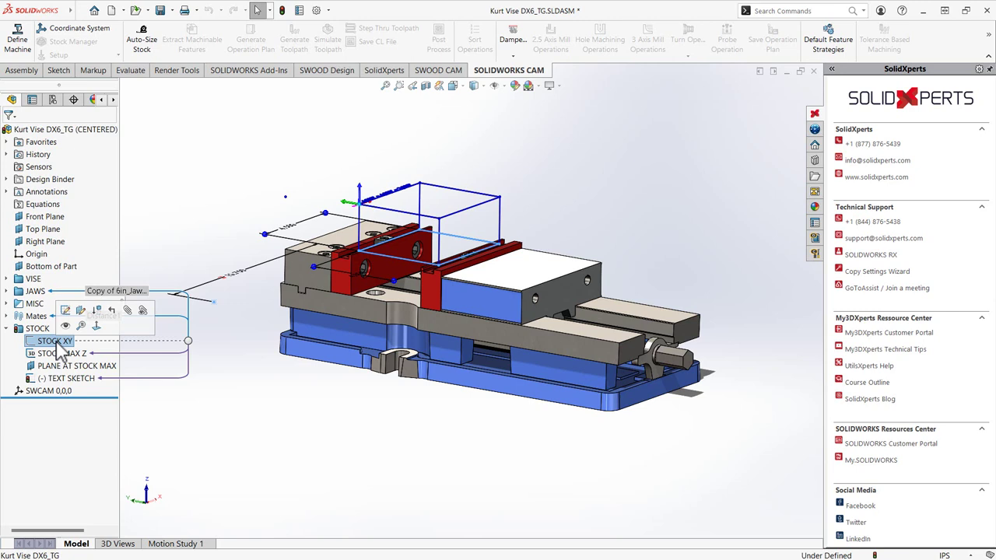
left_click(56, 367)
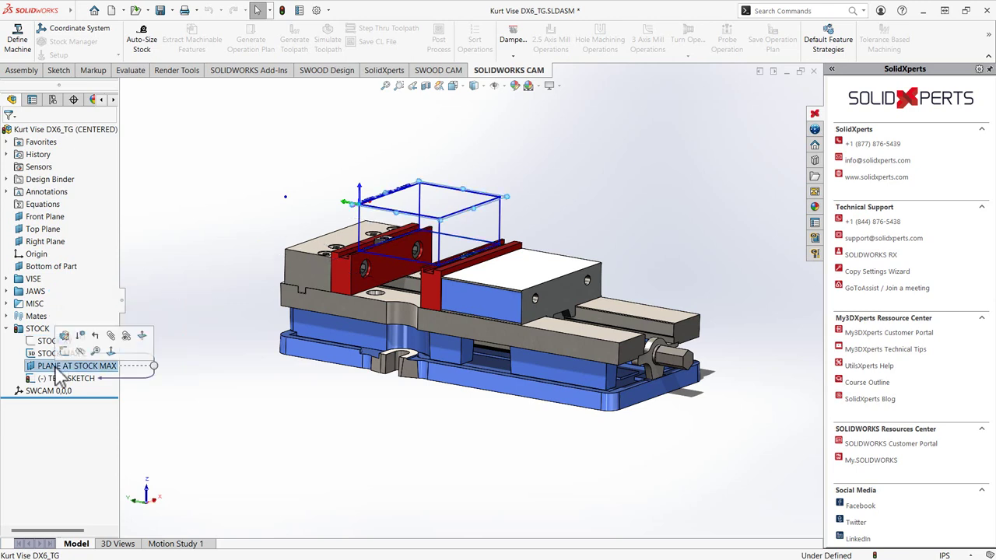
left_click(35, 355)
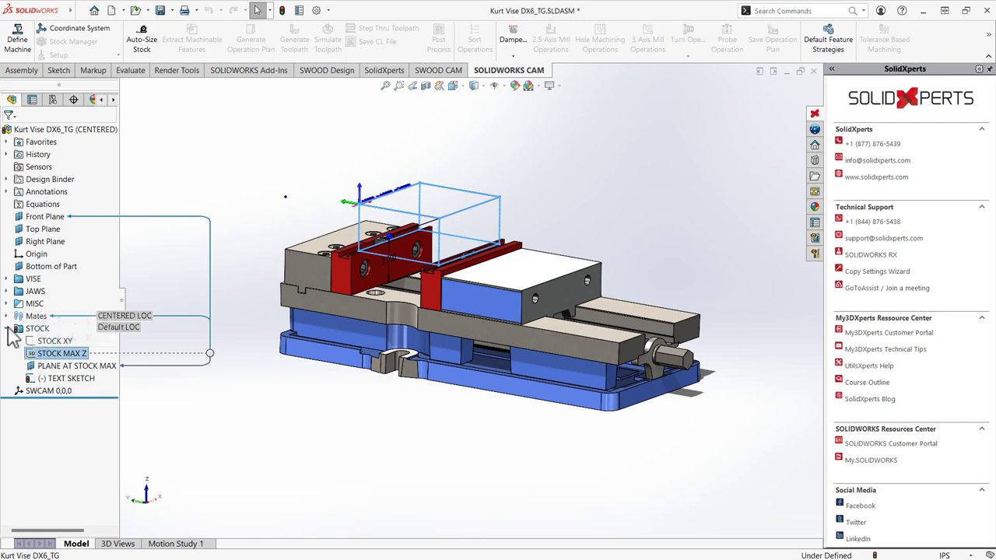
left_click(7, 329)
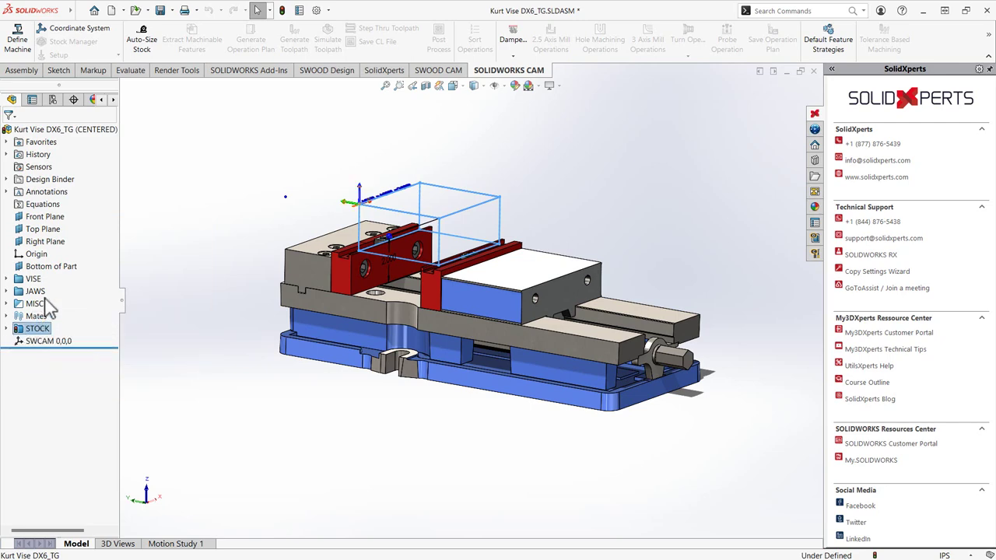
left_click(50, 267)
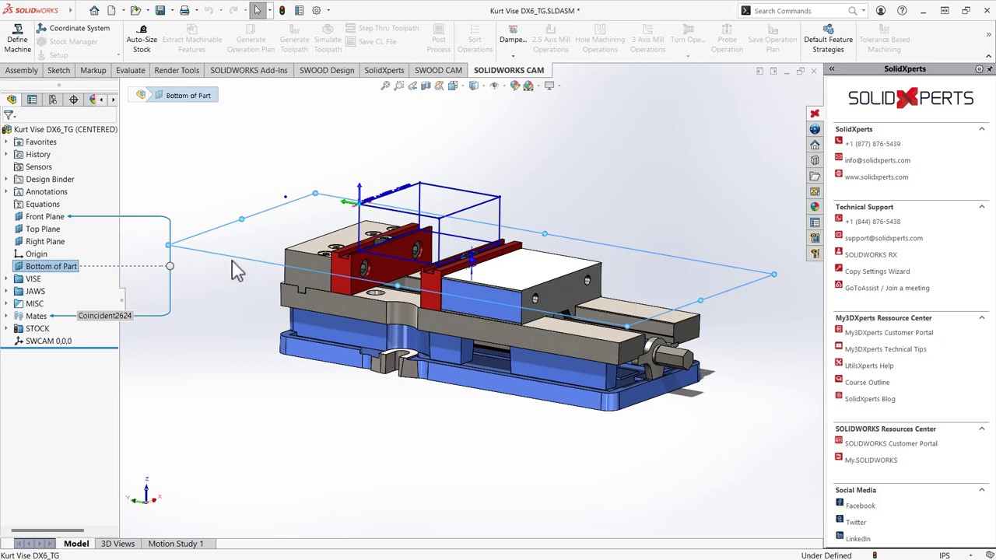
mouse_move(237, 270)
middle_mouse_down()
mouse_move(247, 235)
mouse_move(273, 230)
mouse_move(259, 259)
middle_mouse_up()
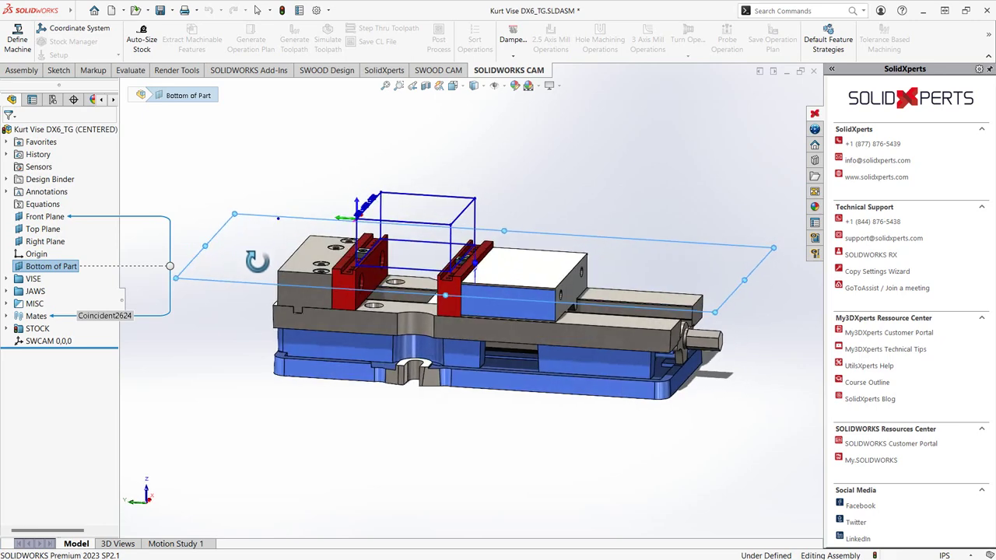
key("Escape")
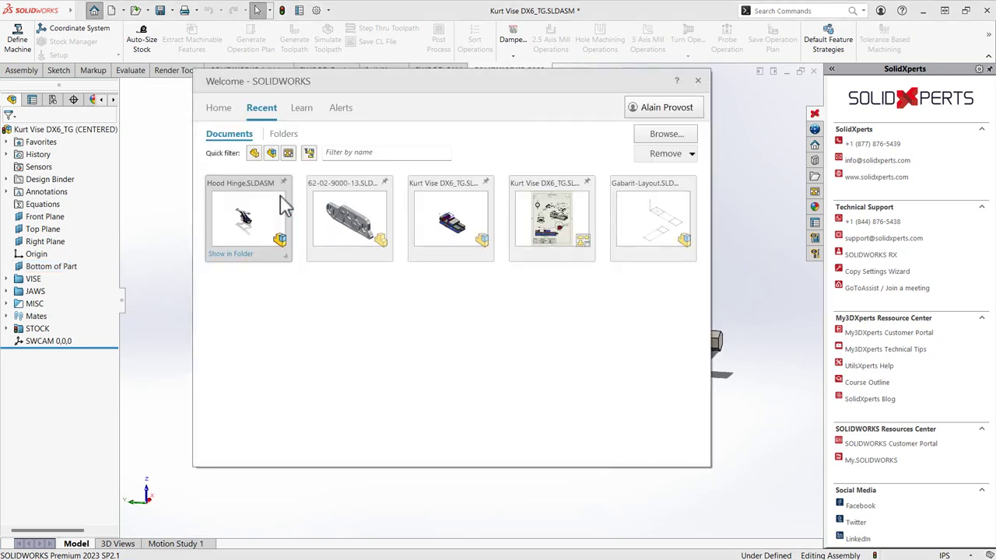
left_click(445, 187)
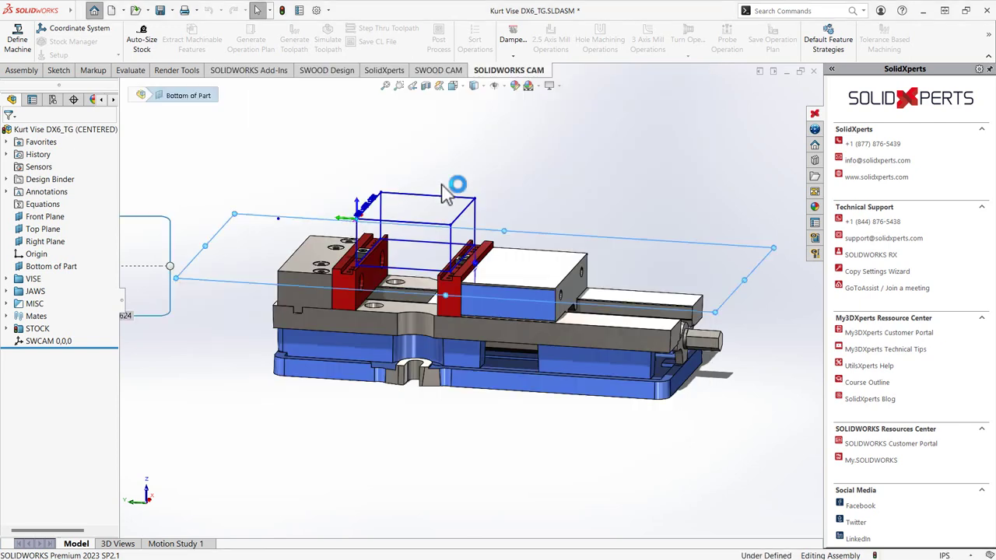
left_click(477, 167)
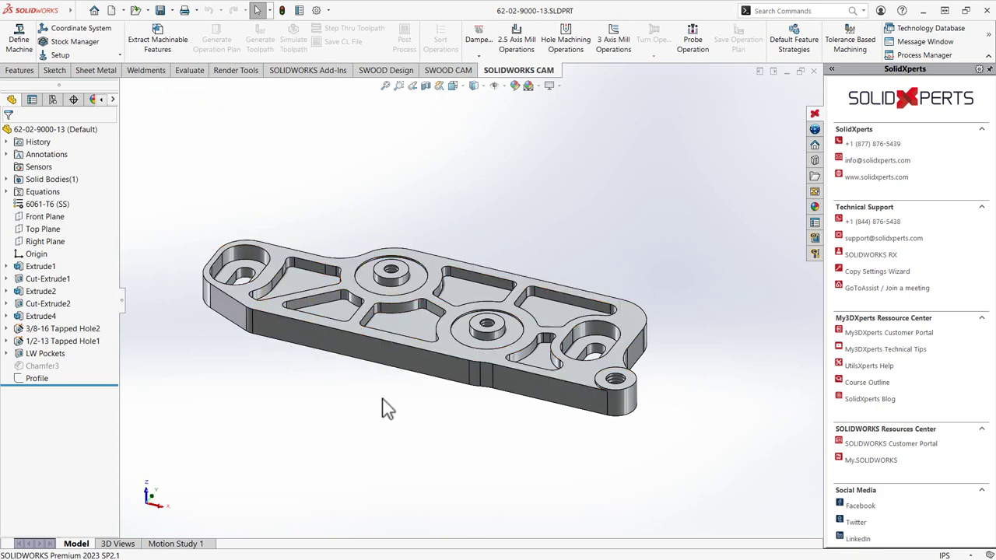
mouse_move(382, 407)
middle_mouse_down()
mouse_move(382, 334)
mouse_move(384, 396)
middle_mouse_up()
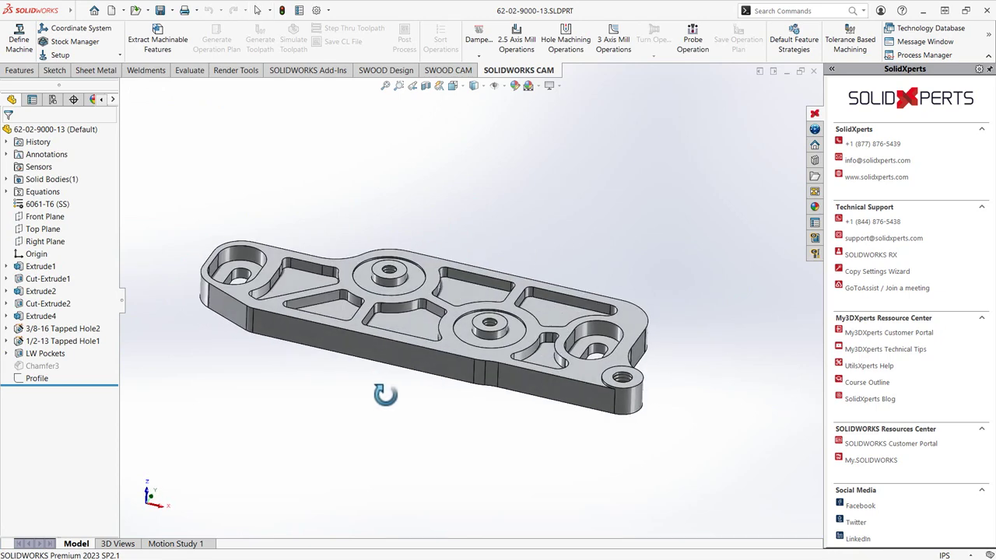
left_click(759, 71)
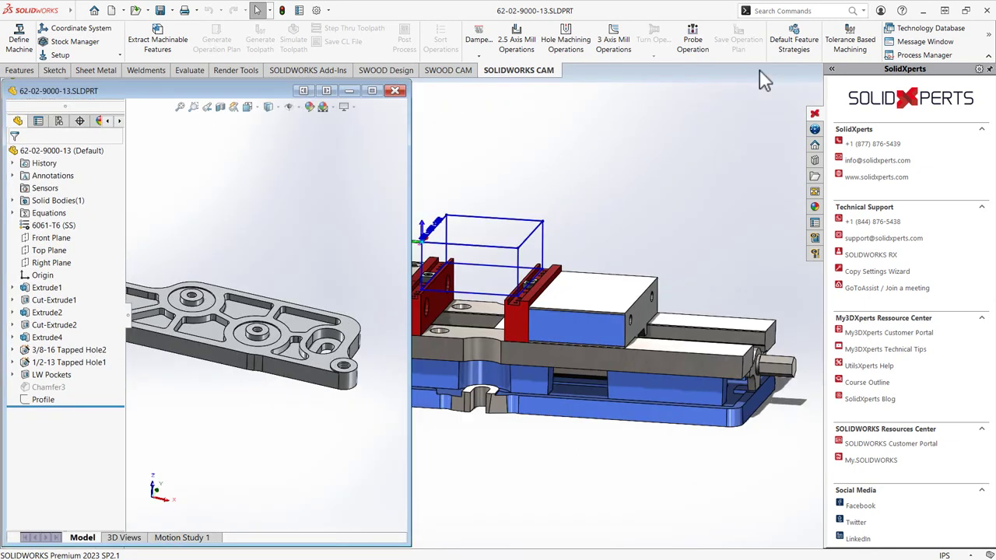
left_click(56, 151)
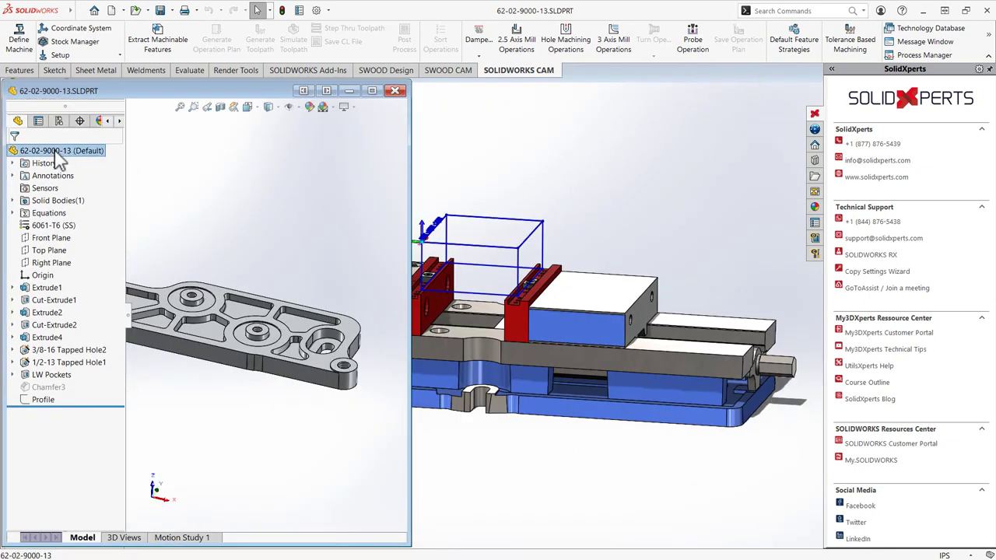
left_click_drag(61, 158, 565, 200)
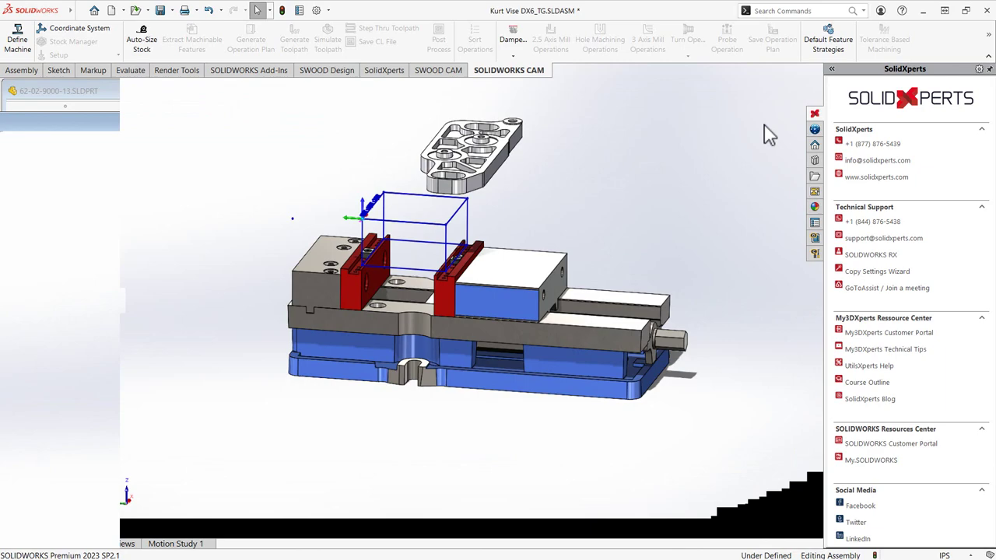
Step: Mate the plate's bottom face coincident with the Bottom of Part plane
scroll(513, 198, "down", 3)
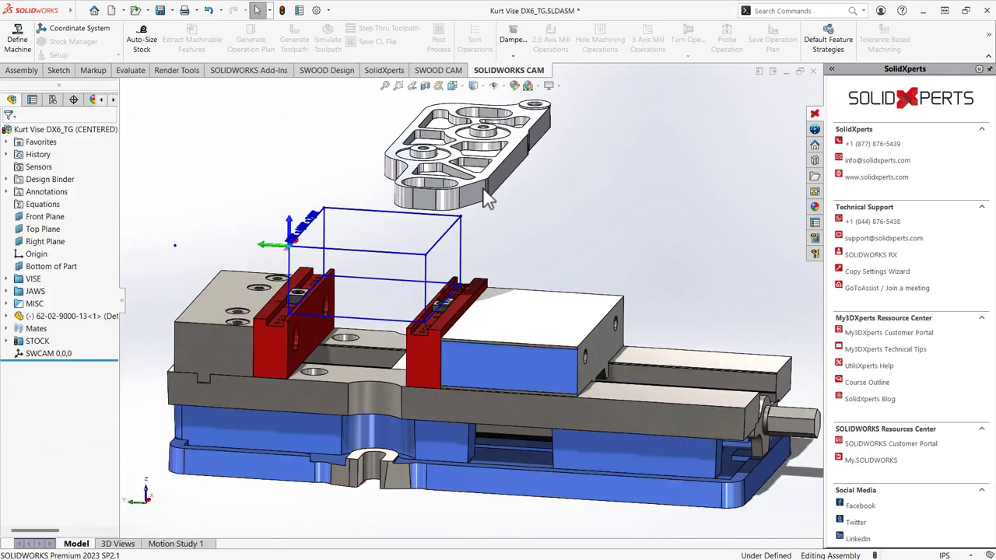
scroll(374, 338, "down", 3)
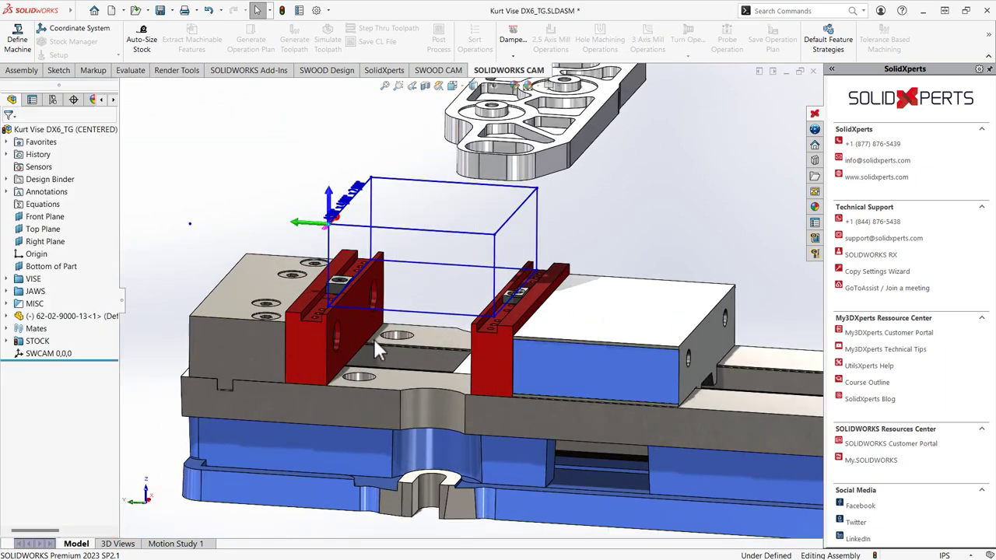
middle_click_drag(373, 338, 527, 229)
left_click(550, 162)
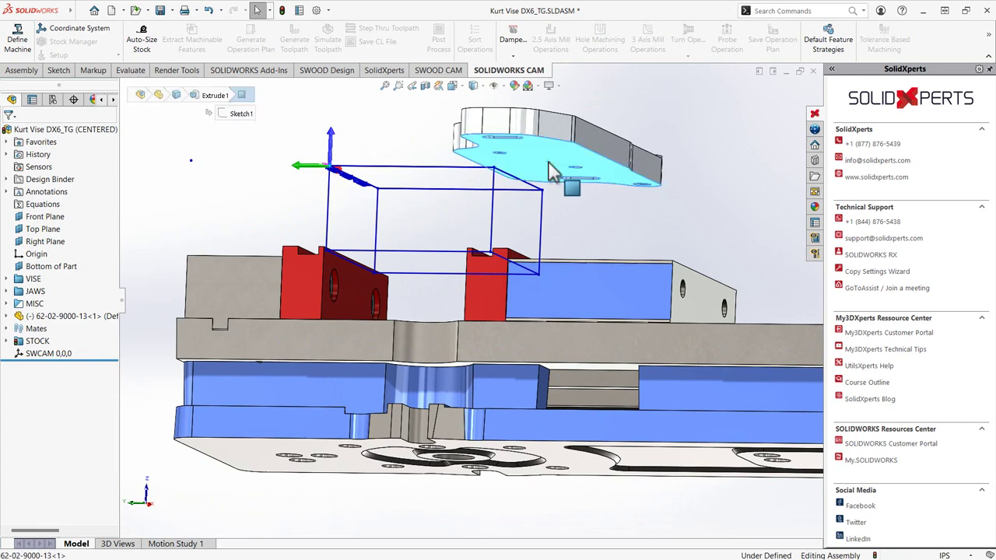
left_click(73, 270, "ctrl")
left_click(84, 278)
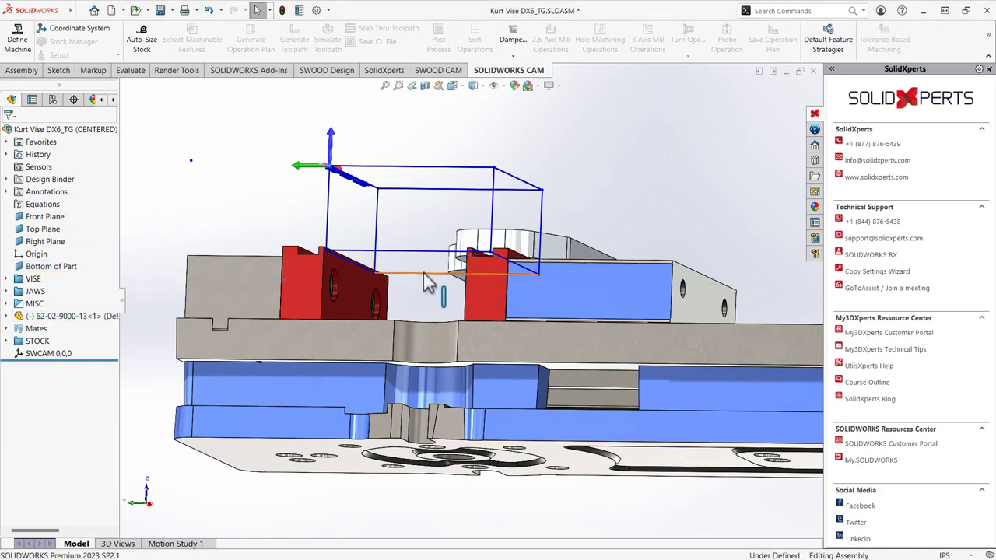
Step: In Front view, slide the plate left along the jaws, then return to isometric
middle_click_drag(424, 277, 456, 130)
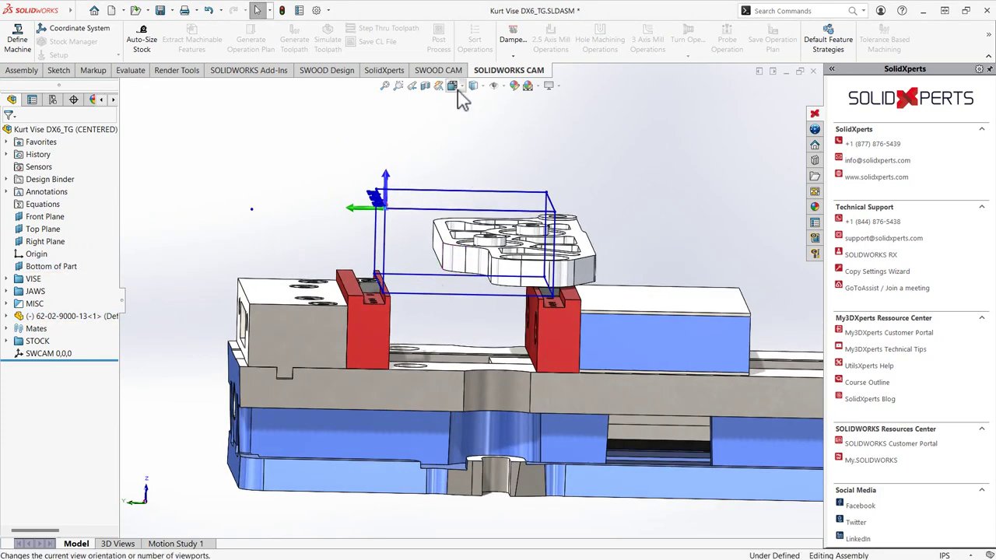
left_click(457, 88)
left_click(468, 142)
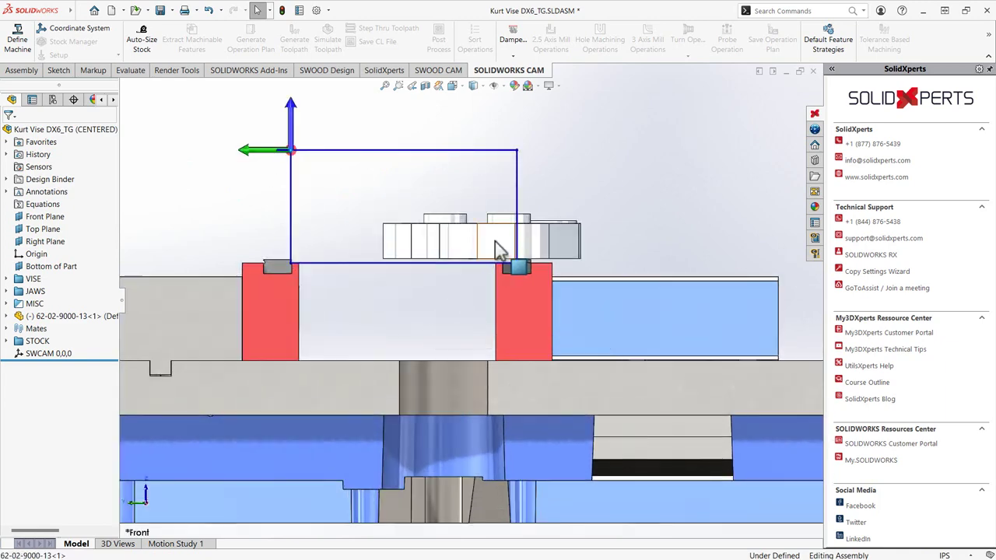
left_click_drag(495, 241, 435, 238)
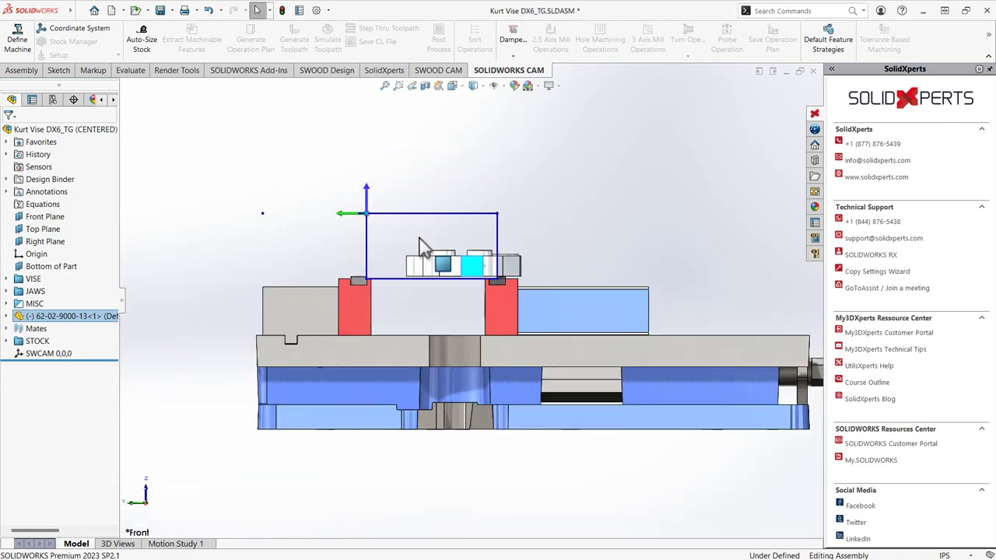
key("ctrl+7")
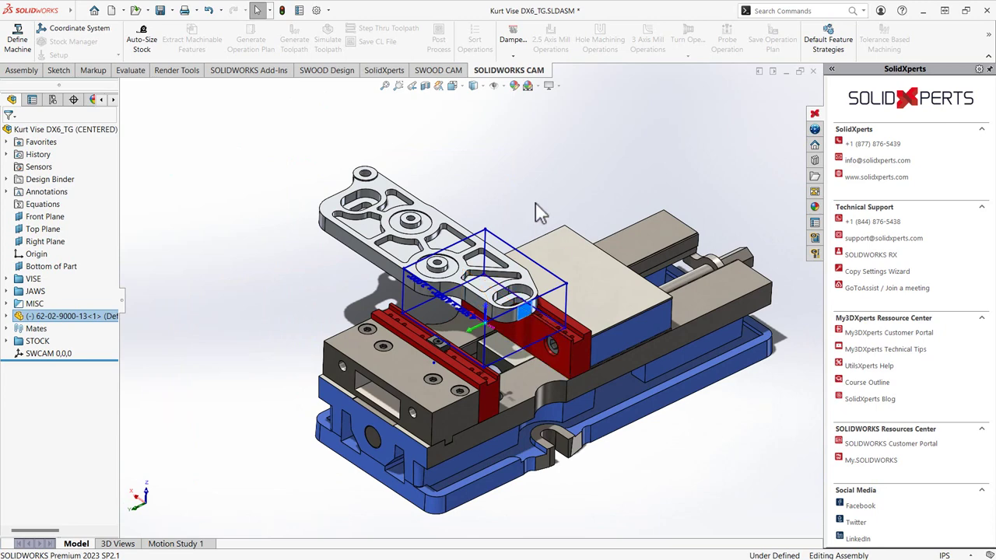
Step: Mate two plate side faces coincident with stock box edges, fully defining the plate
scroll(522, 411, "down", 3)
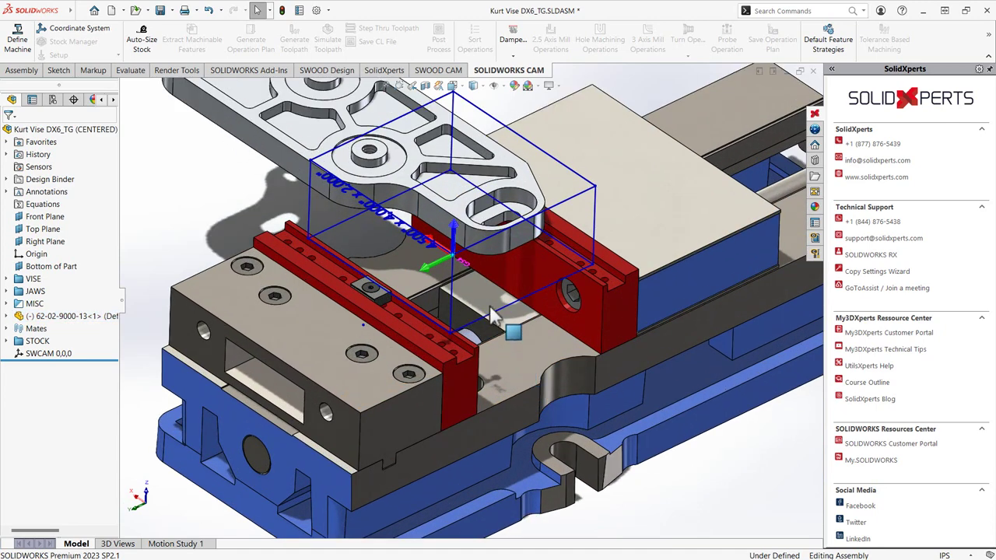
left_click(514, 236)
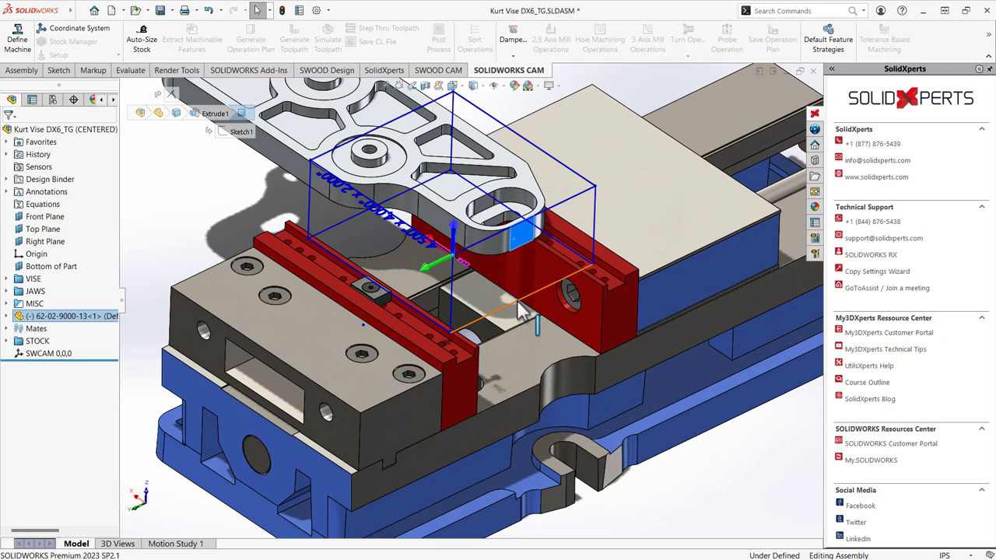
left_click(520, 310, "ctrl")
left_click(548, 295)
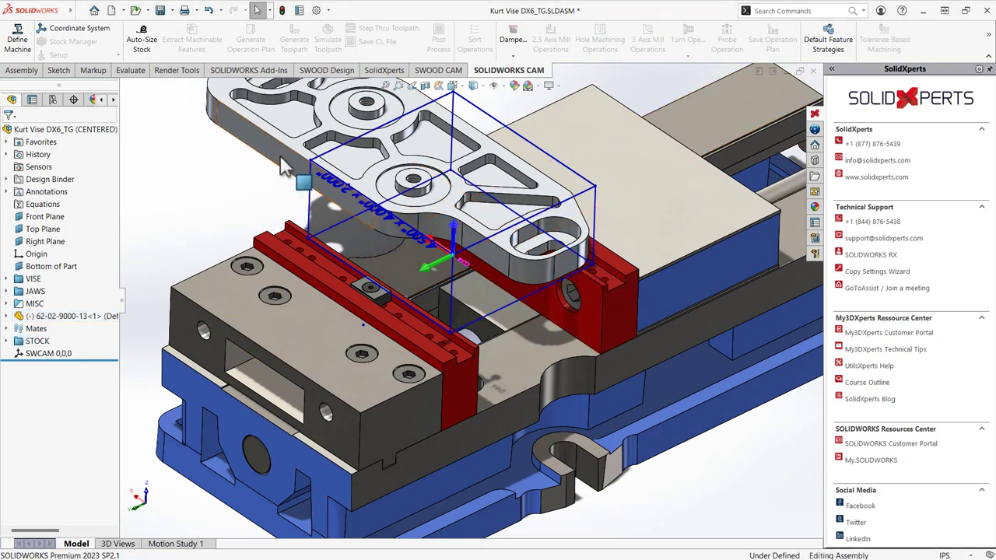
left_click(301, 193)
scroll(337, 237, "down", 3)
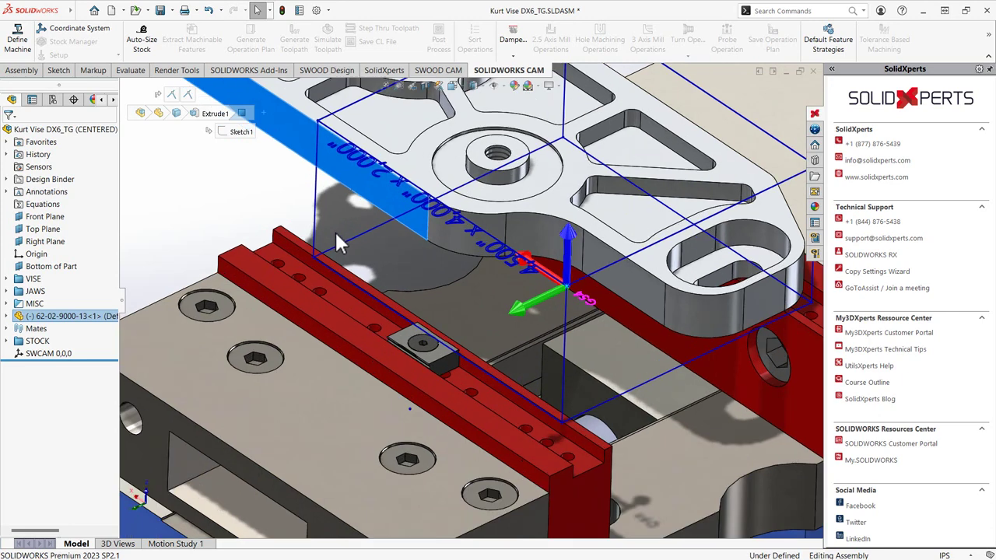
left_click(334, 280)
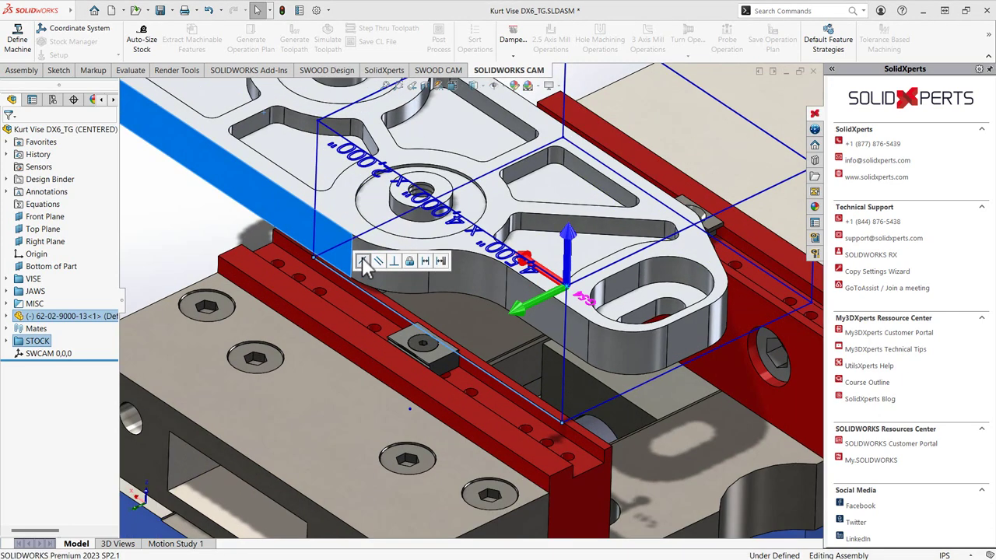
left_click(363, 263)
scroll(408, 296, "up", 5)
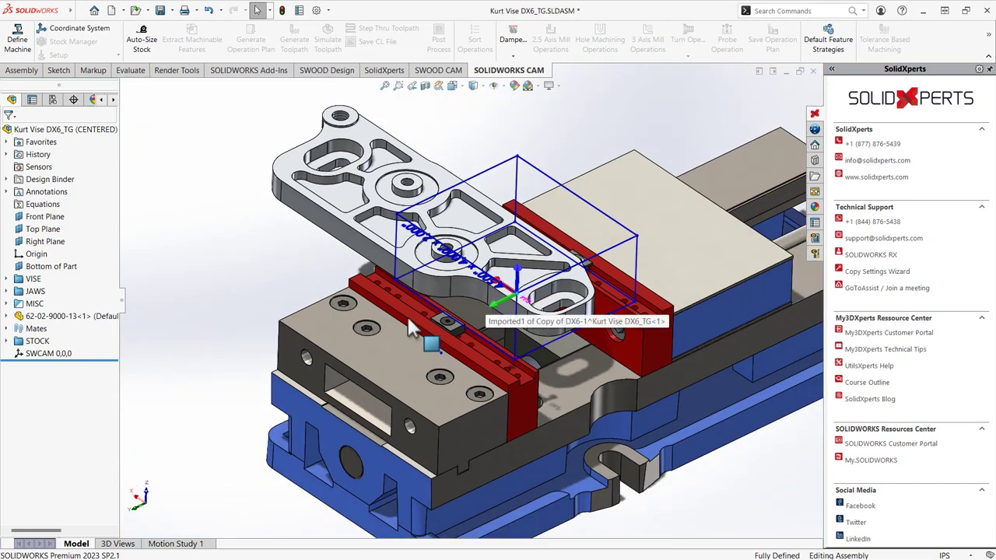
left_click(340, 201)
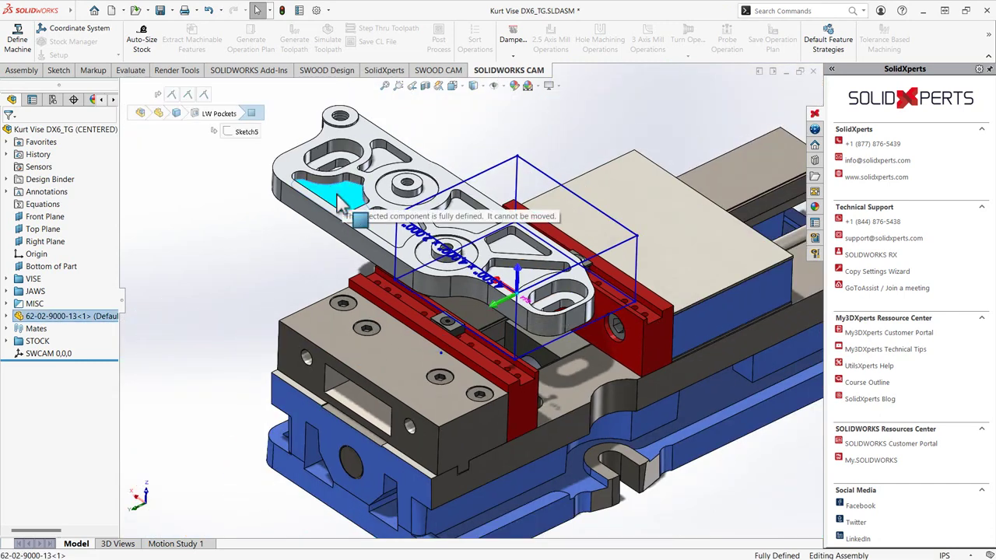
left_click(294, 268)
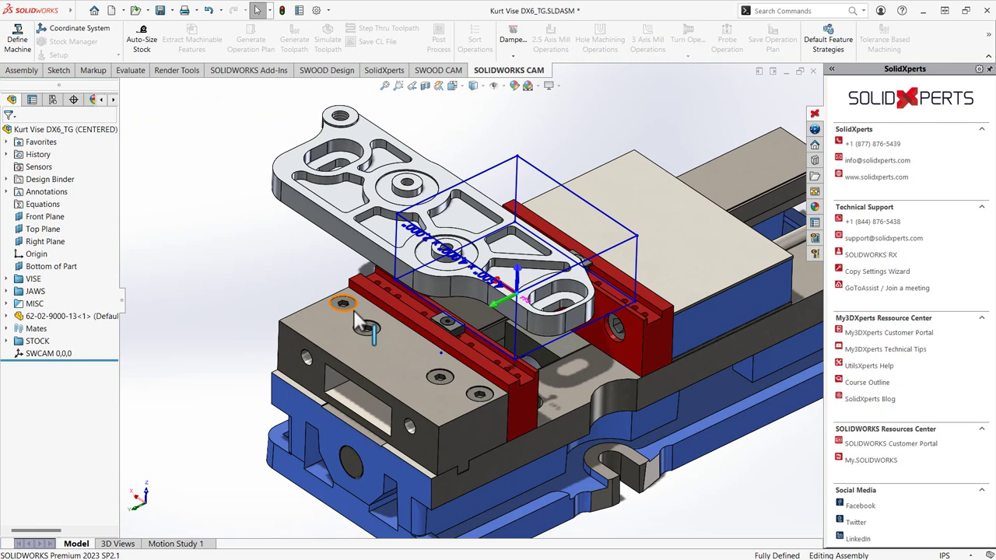
scroll(354, 315, "up", 3)
scroll(335, 257, "down", 3)
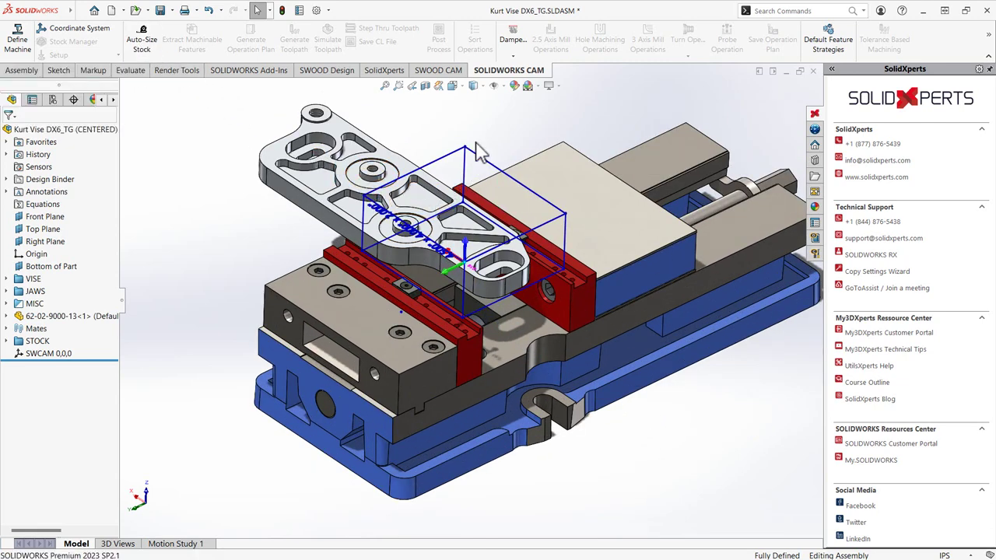
left_click(144, 48)
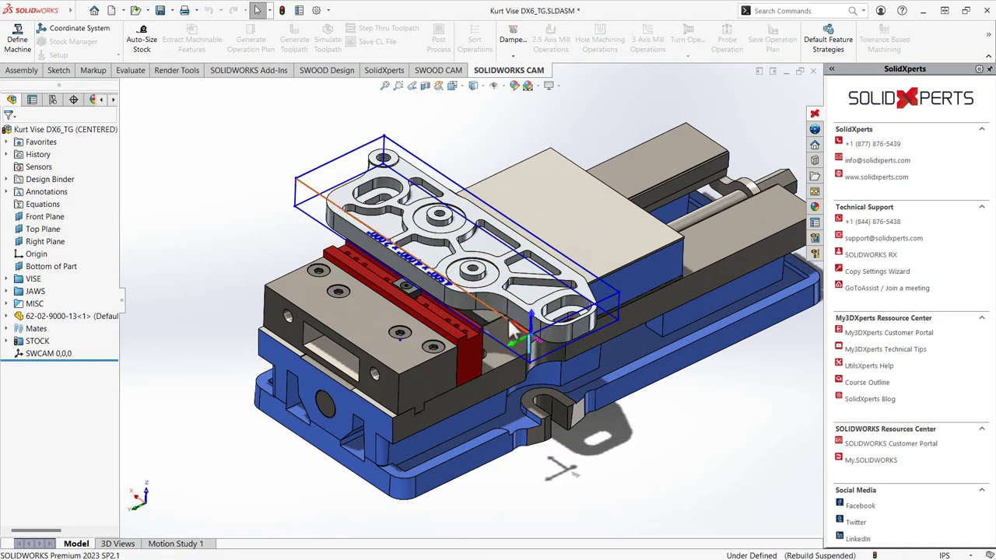
mouse_move(506, 303)
middle_mouse_down()
mouse_move(486, 397)
mouse_move(466, 311)
mouse_move(424, 218)
mouse_move(445, 243)
mouse_move(400, 252)
mouse_move(394, 272)
mouse_move(727, 343)
mouse_move(646, 288)
mouse_move(636, 291)
mouse_move(711, 311)
mouse_move(434, 305)
middle_mouse_up()
scroll(436, 256, "down", 10)
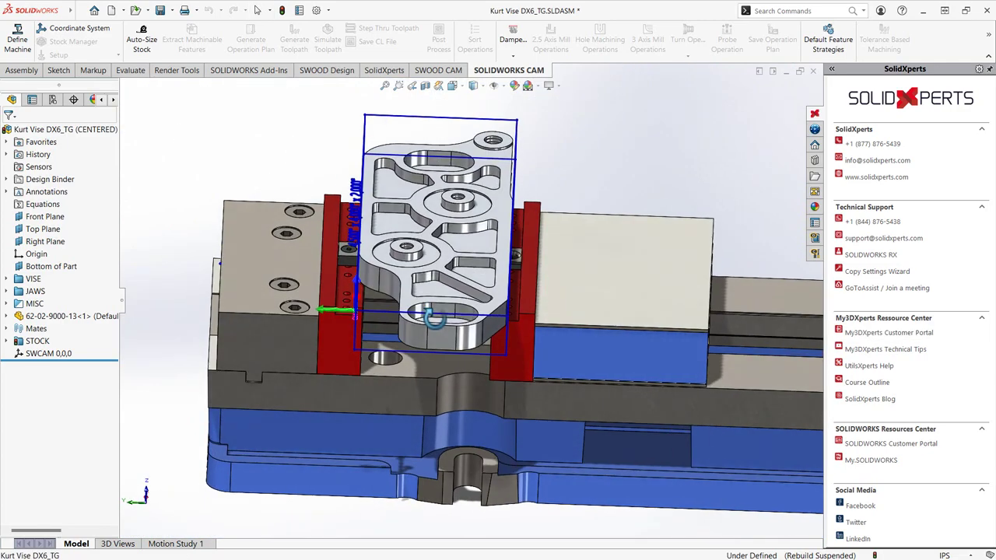
middle_click_drag(434, 316, 545, 311)
scroll(576, 307, "down", 3)
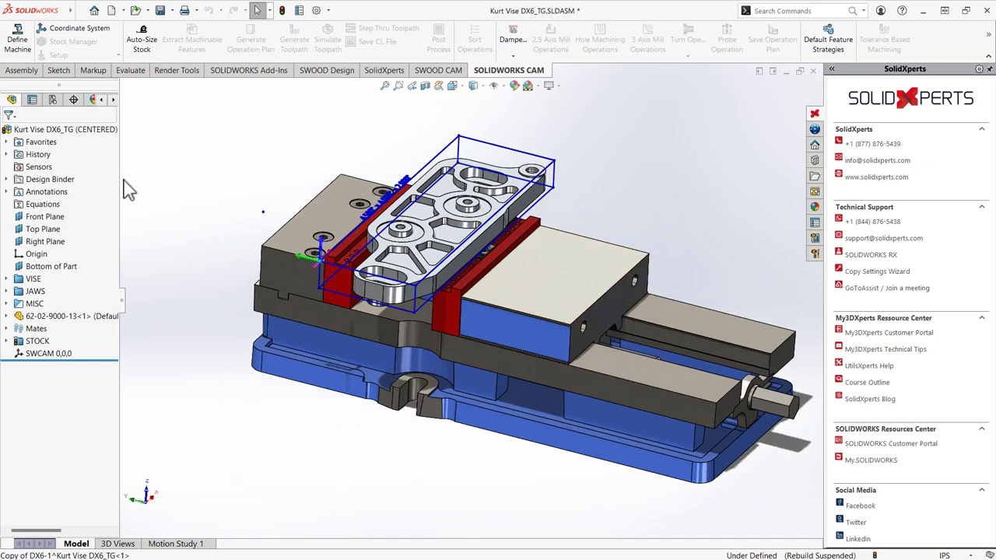
left_click_drag(119, 193, 191, 197)
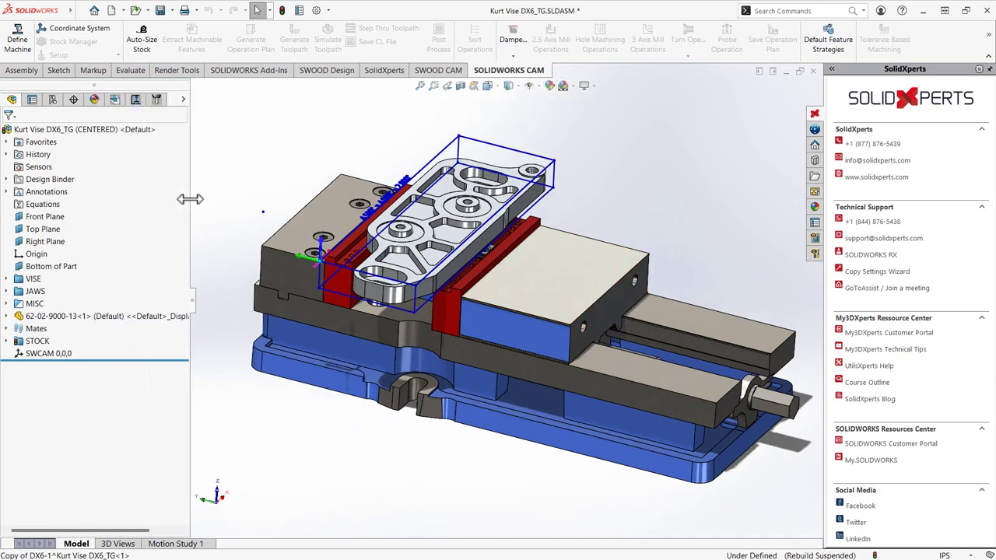
Step: Edit the CAM machine definition and make Mill - Inch the active machine
left_click(115, 101)
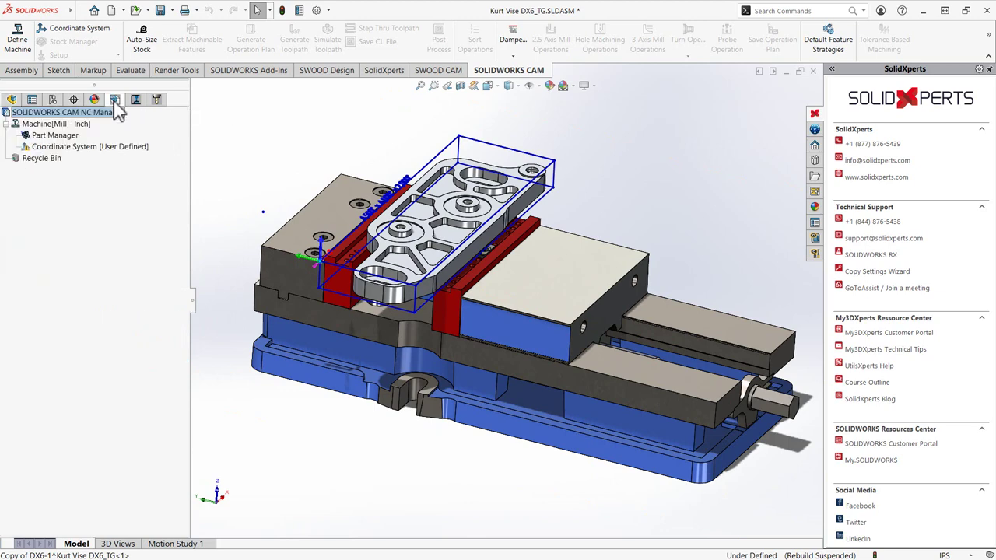
left_click(73, 125)
right_click(77, 131)
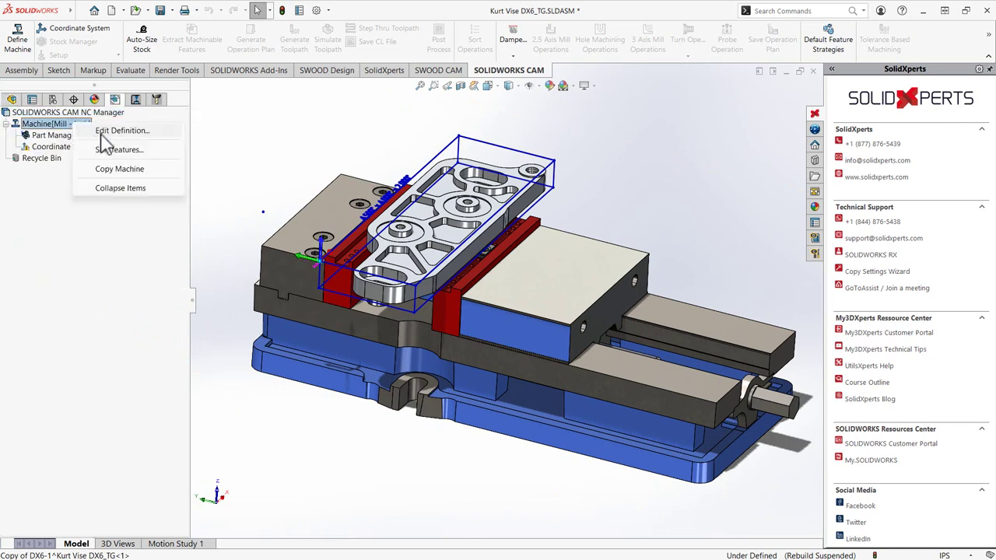
left_click(109, 132)
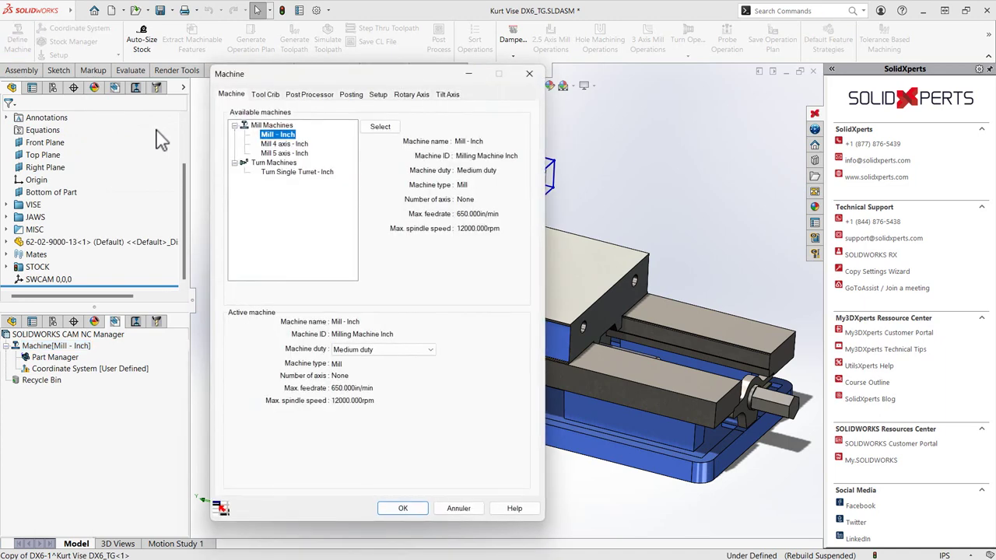
left_click(381, 126)
left_click(603, 315)
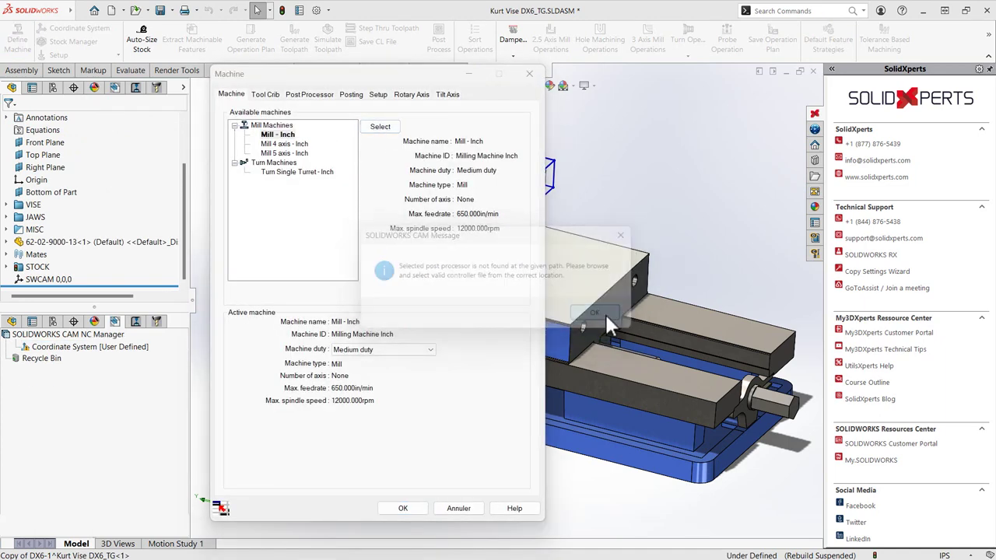
Step: Select Tool Crib 2 (Inch) and the HAAS_VF3 post processor, then apply
left_click(269, 95)
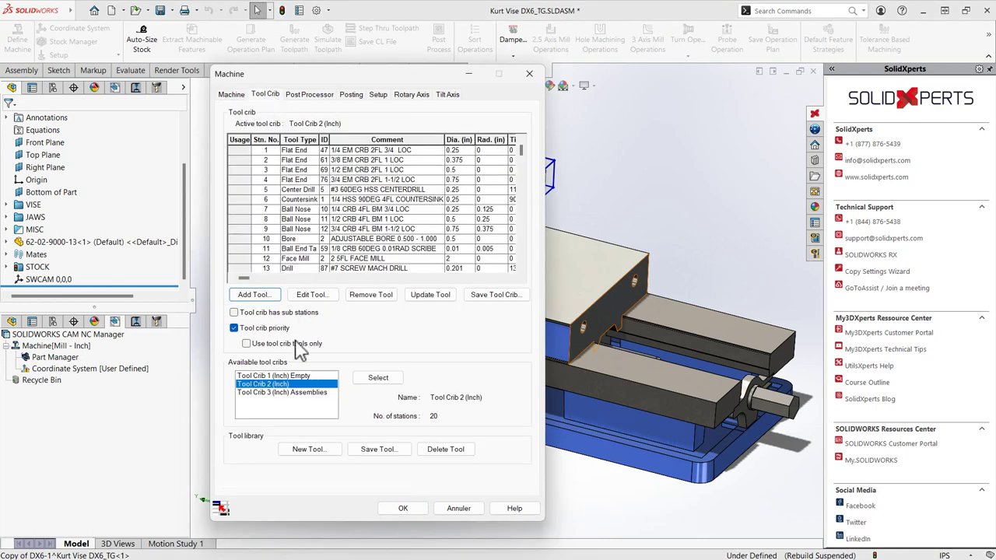
left_click(379, 379)
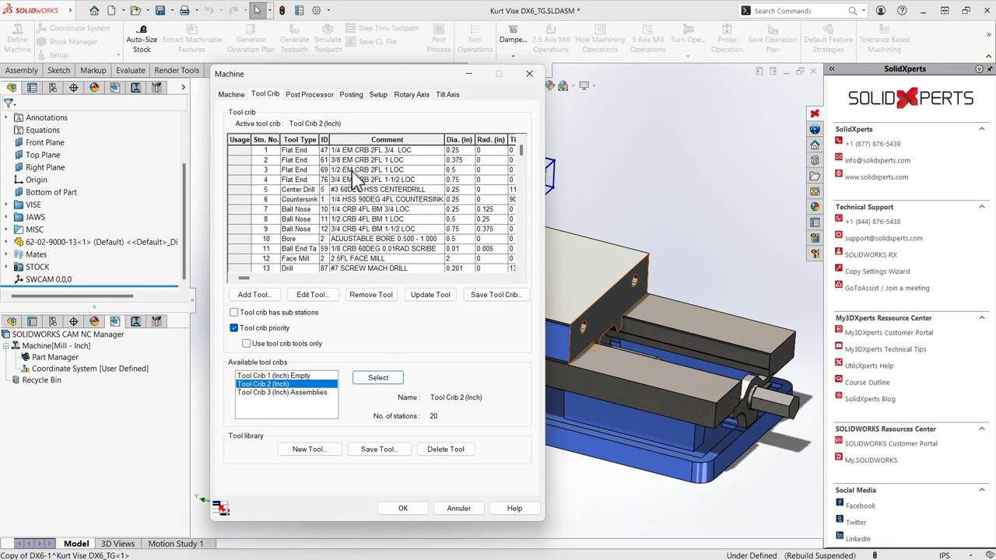
left_click(314, 97)
scroll(315, 181, "down", 6)
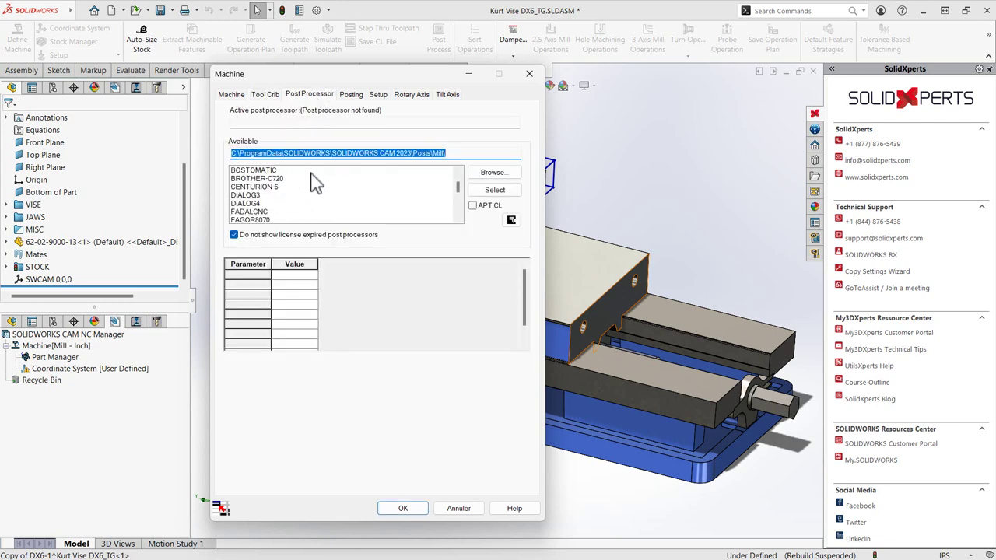
scroll(312, 185, "down", 2)
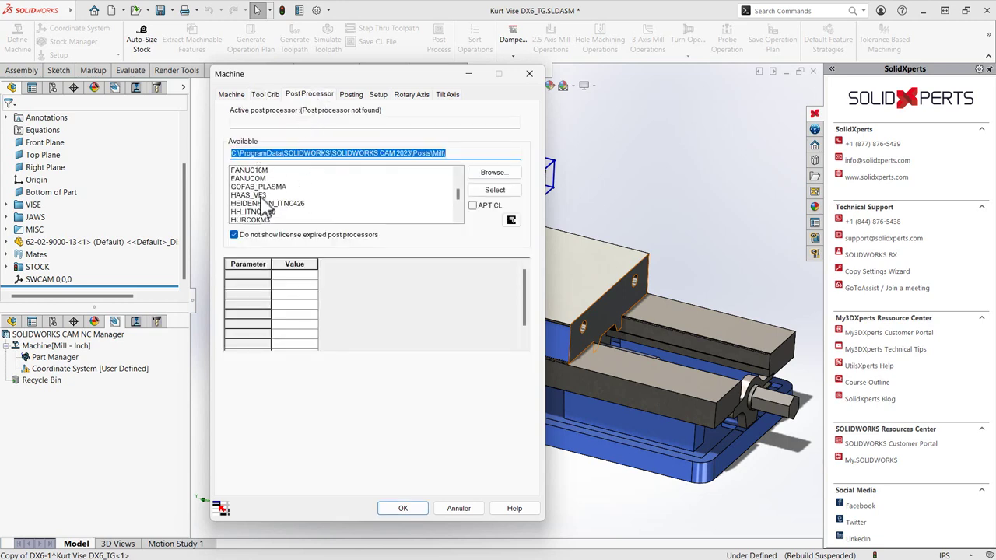
left_click(261, 196)
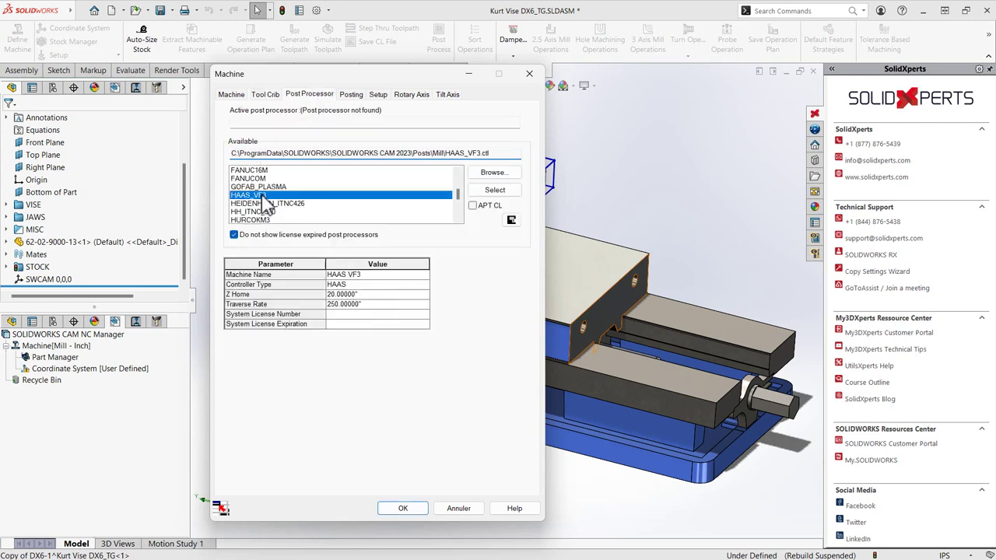
left_click(491, 193)
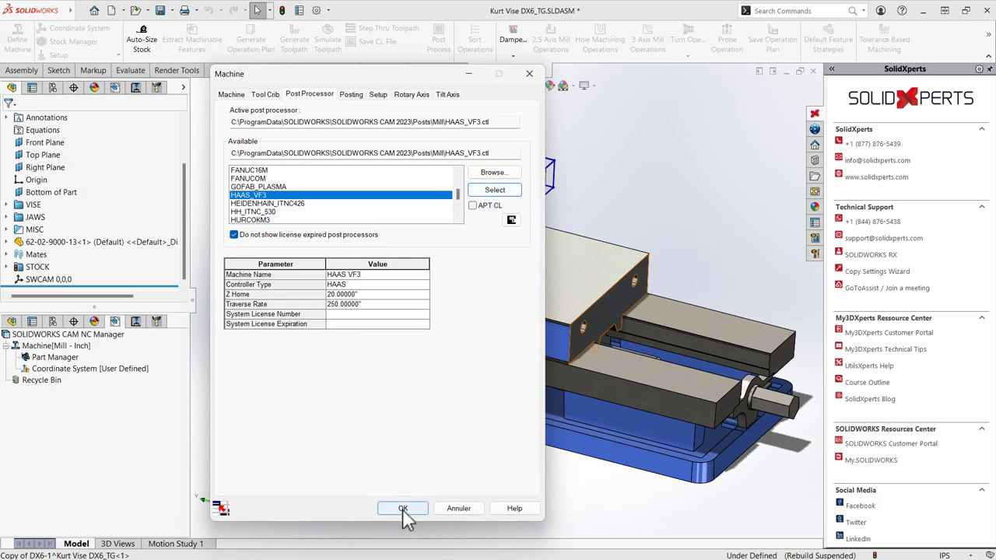
left_click(401, 507)
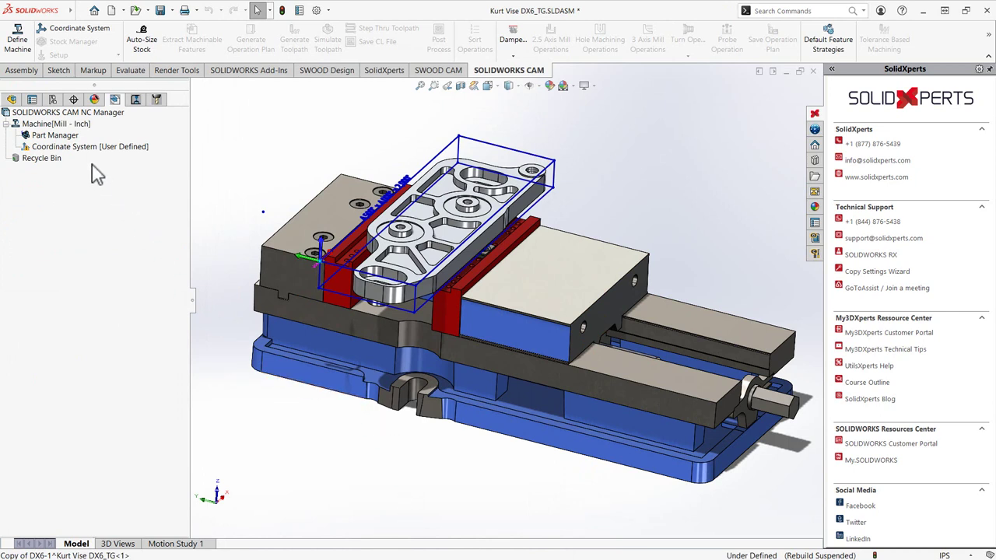
right_click(67, 142)
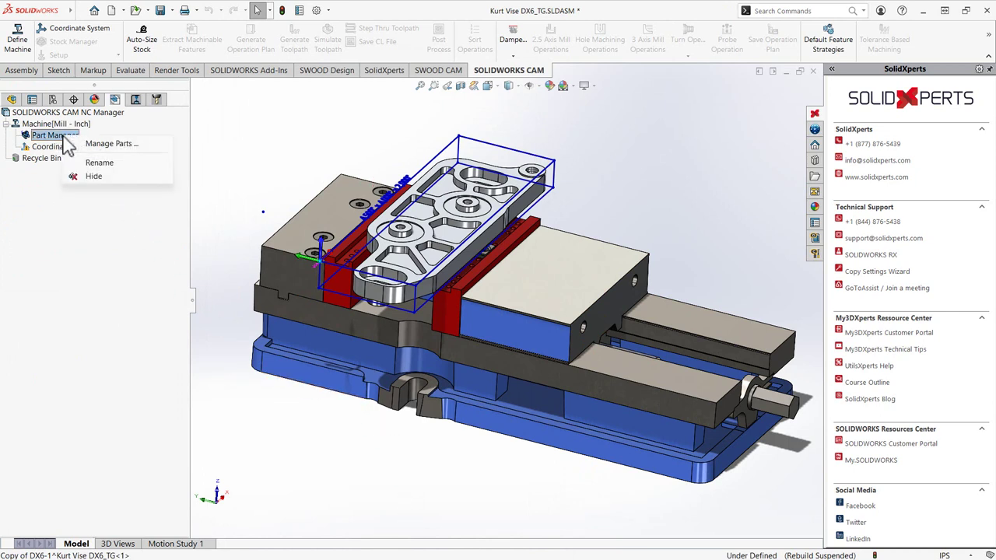
left_click(109, 145)
left_click_drag(109, 20, 124, 153)
scroll(289, 222, "down", 5)
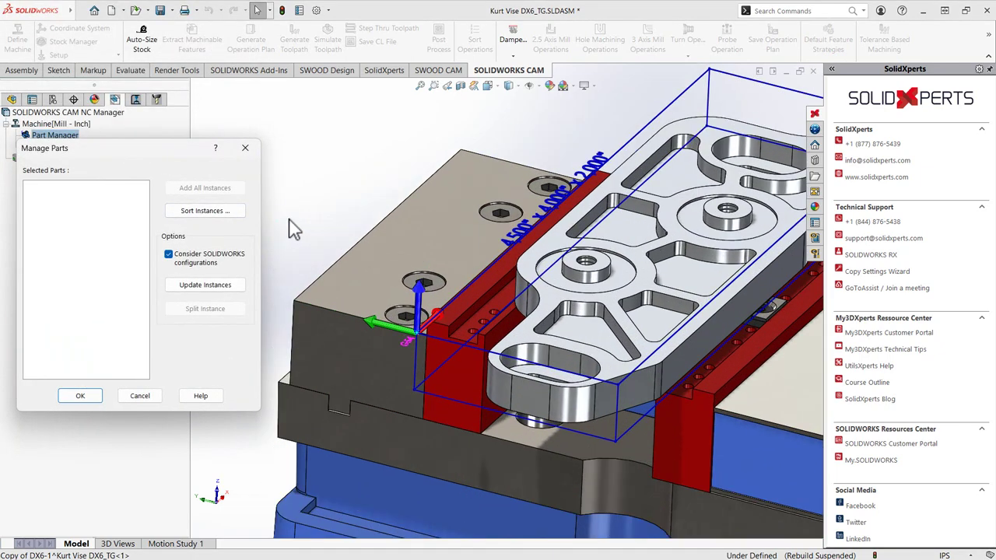
left_click(634, 245)
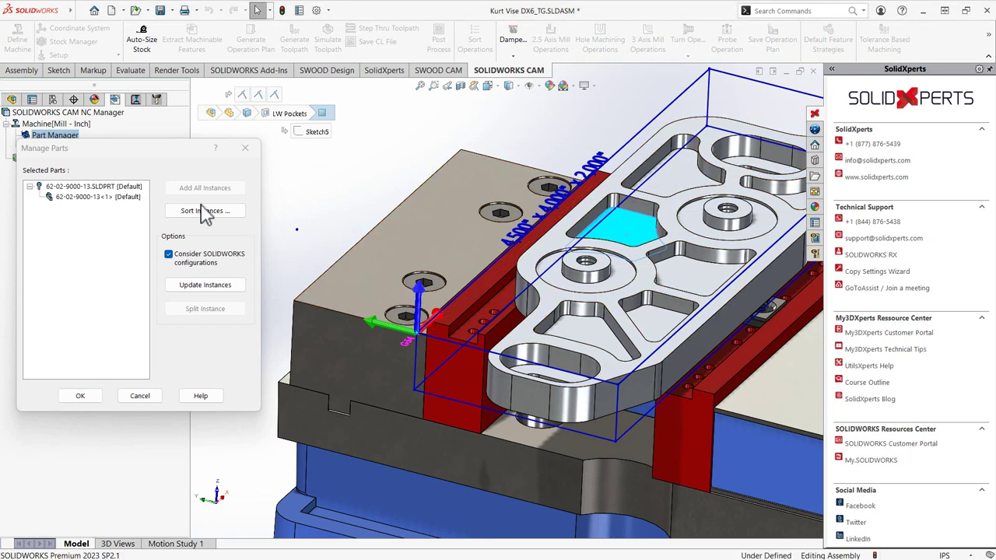
left_click(80, 396)
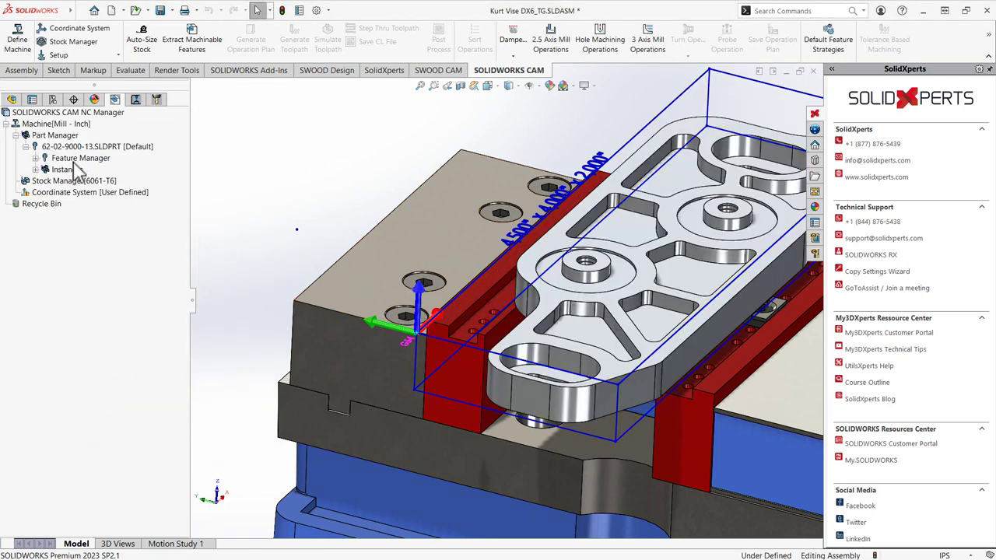
left_click(36, 170)
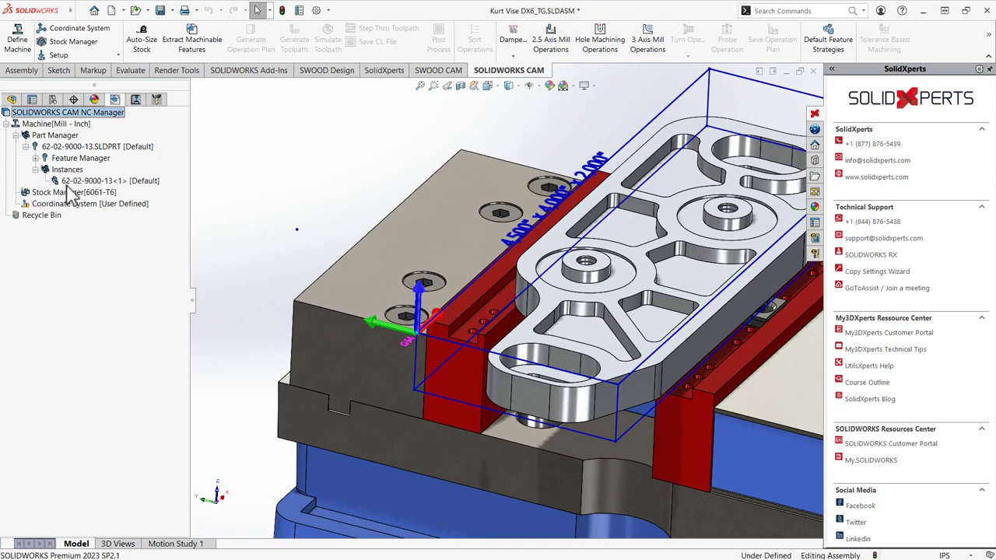
left_click(72, 184)
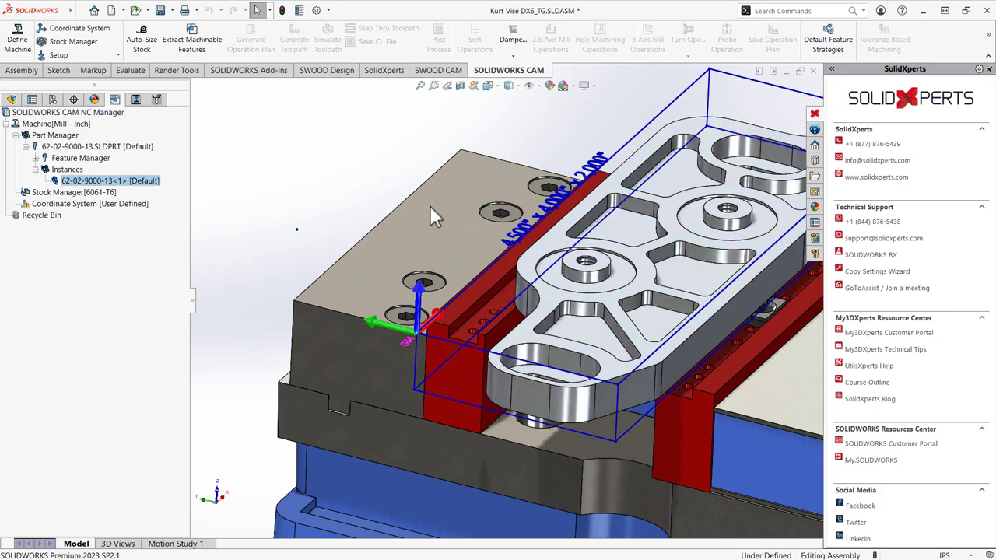
mouse_move(430, 206)
middle_mouse_down()
mouse_move(404, 179)
mouse_move(423, 200)
middle_mouse_up()
Step: Copy the clamp on the red jaw to a new spot
scroll(496, 262, "down", 4)
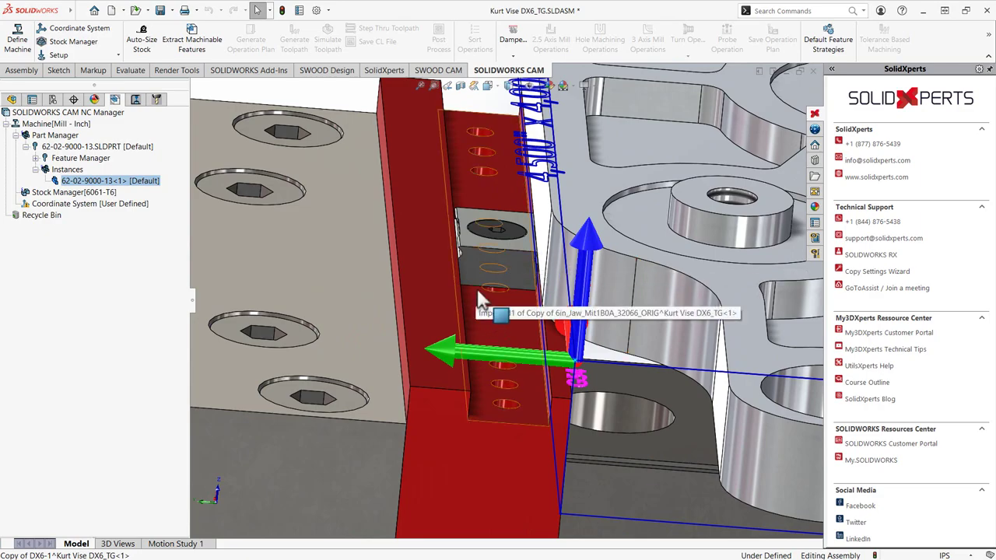
middle_click_drag(473, 301, 509, 304)
scroll(503, 314, "up", 3)
scroll(513, 311, "down", 2)
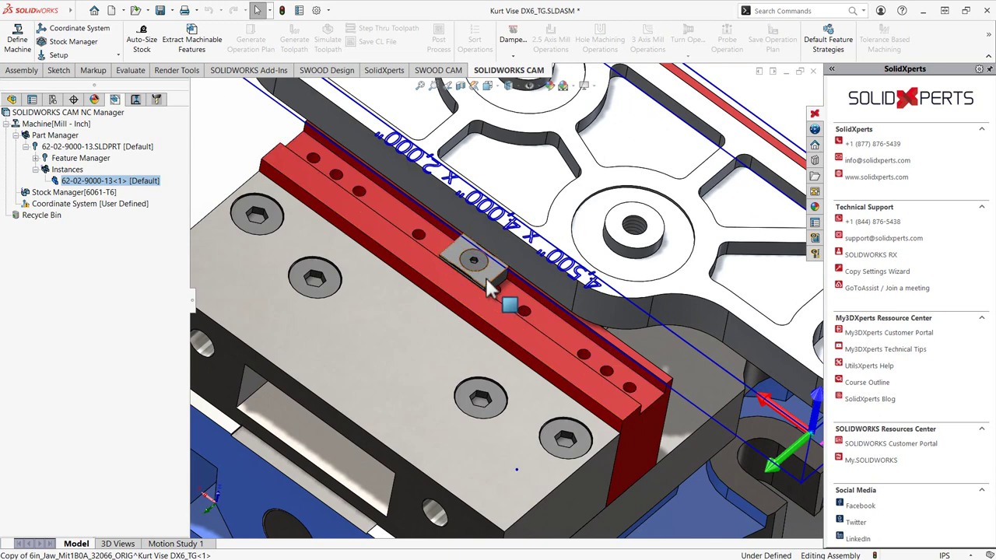
left_click(487, 280)
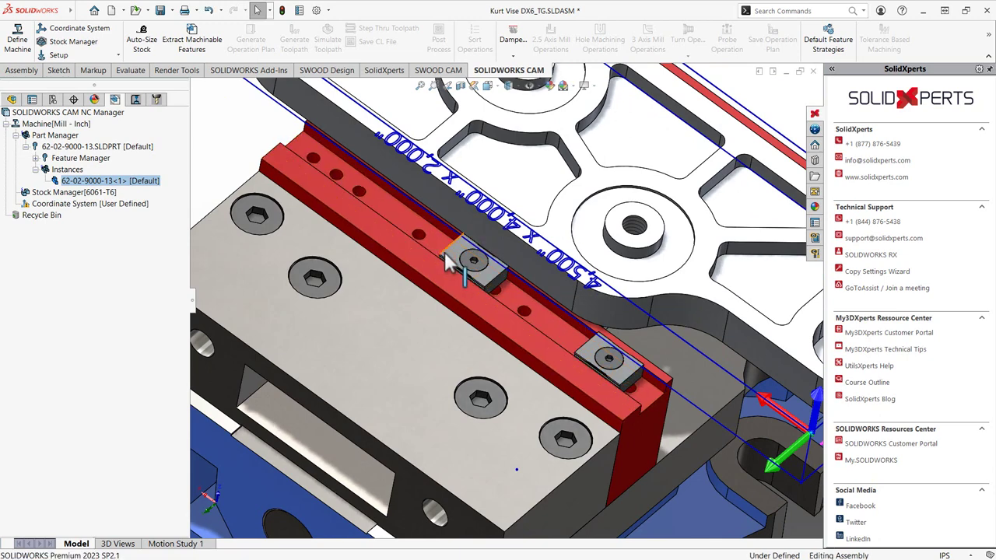
left_click_drag(463, 262, 334, 176, "ctrl")
scroll(516, 319, "up", 3)
Step: Slide the clamp copy along the red rail and add a third clamp further along
middle_click_drag(516, 318, 660, 402)
scroll(615, 307, "up", 6)
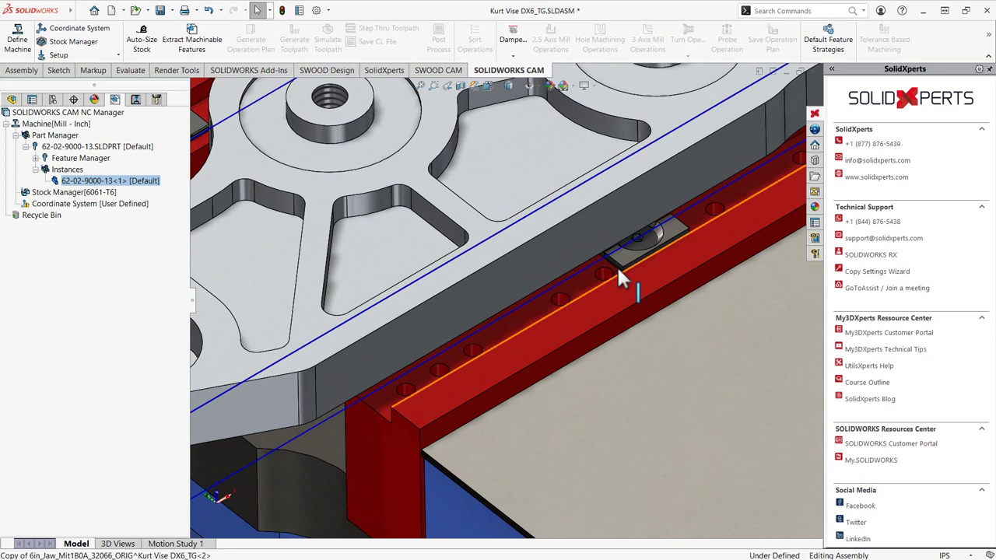
left_click_drag(622, 257, 429, 375)
scroll(638, 300, "down", 6)
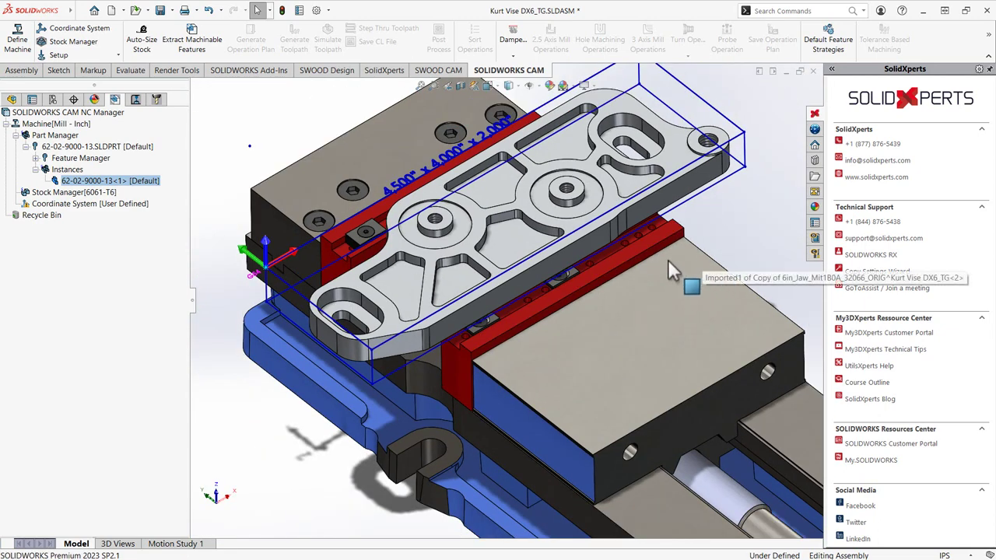
scroll(517, 316, "up", 5)
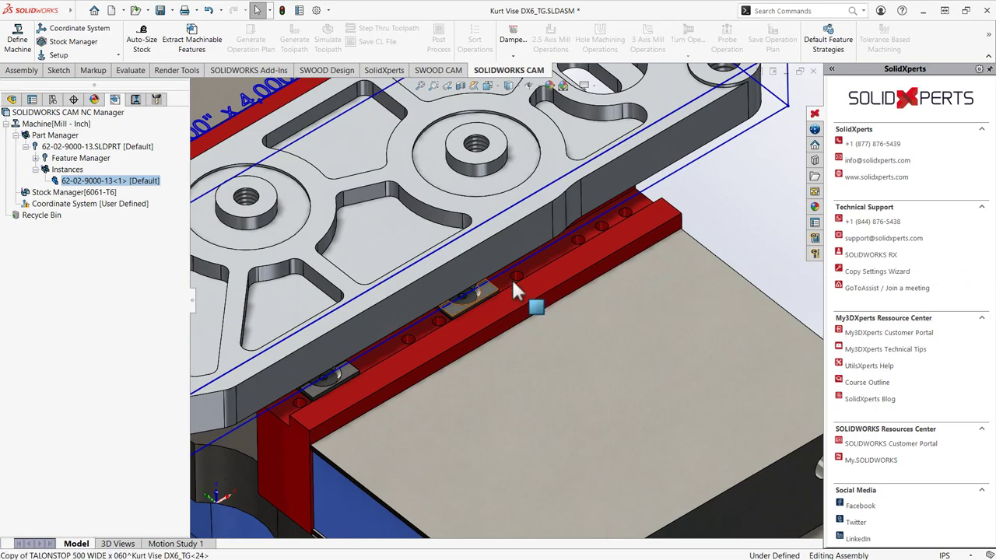
left_click_drag(513, 284, 604, 225, "ctrl")
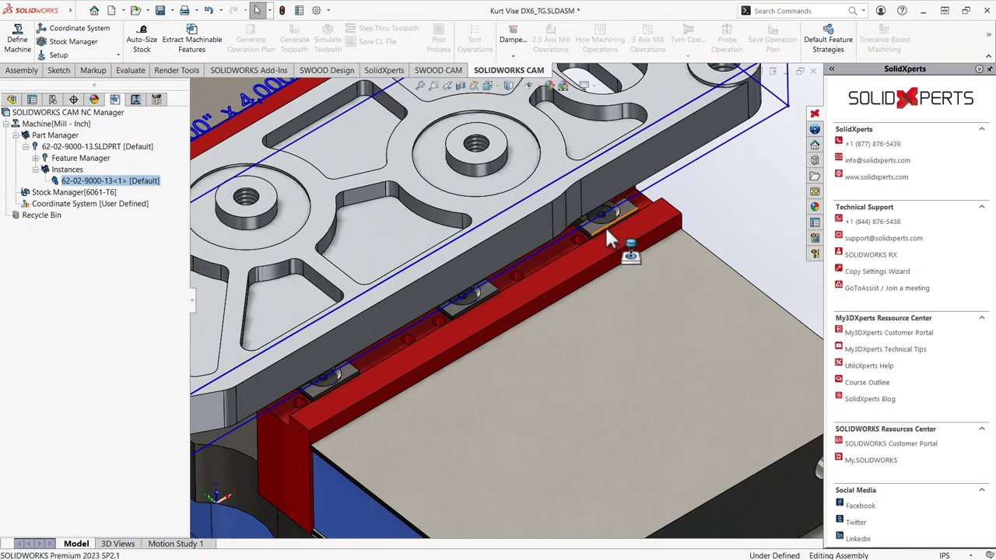
scroll(612, 224, "down", 5)
middle_click_drag(576, 366, 524, 273)
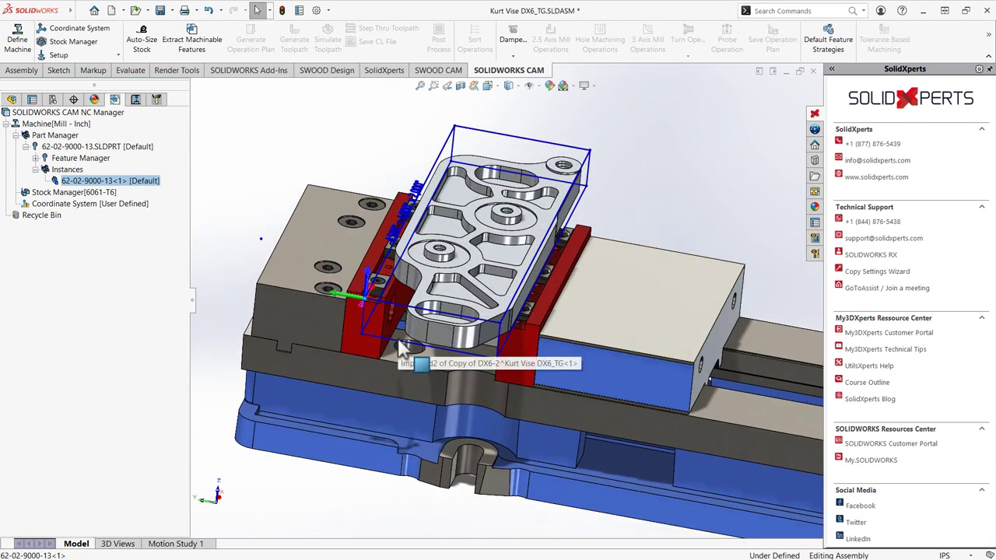
Step: In Manage Parts, add the TALONGRIP part with all its instances
right_click(49, 137)
left_click(83, 141)
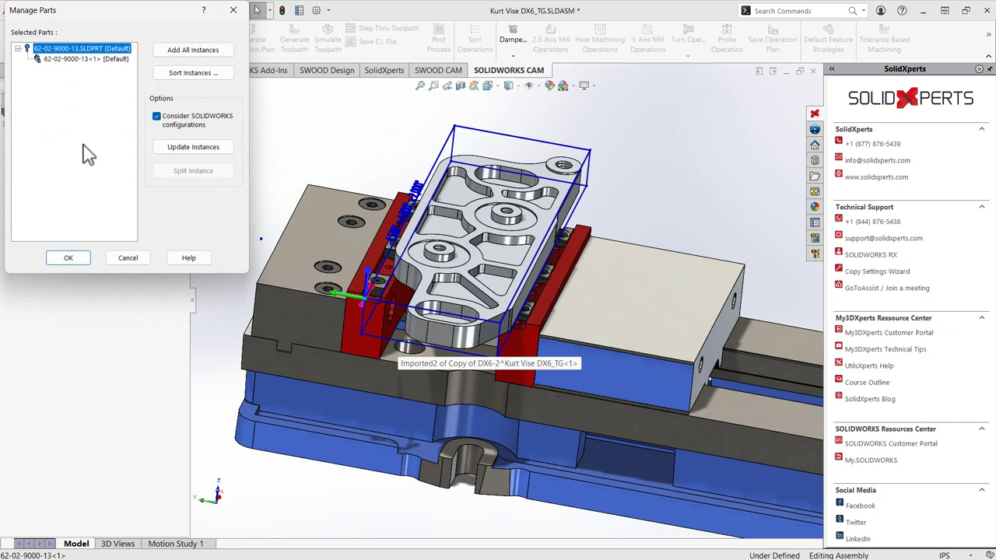
scroll(450, 327, "down", 5)
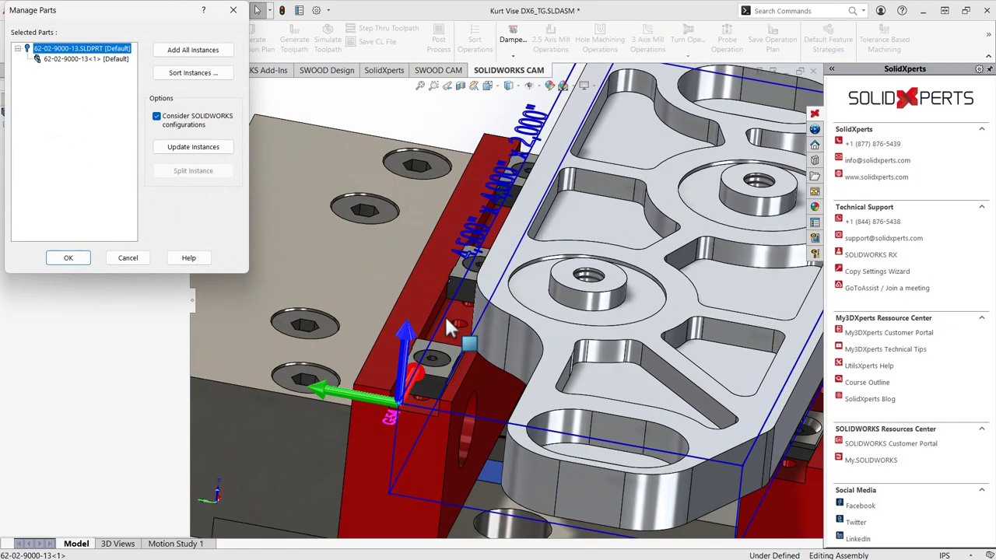
left_click(467, 293)
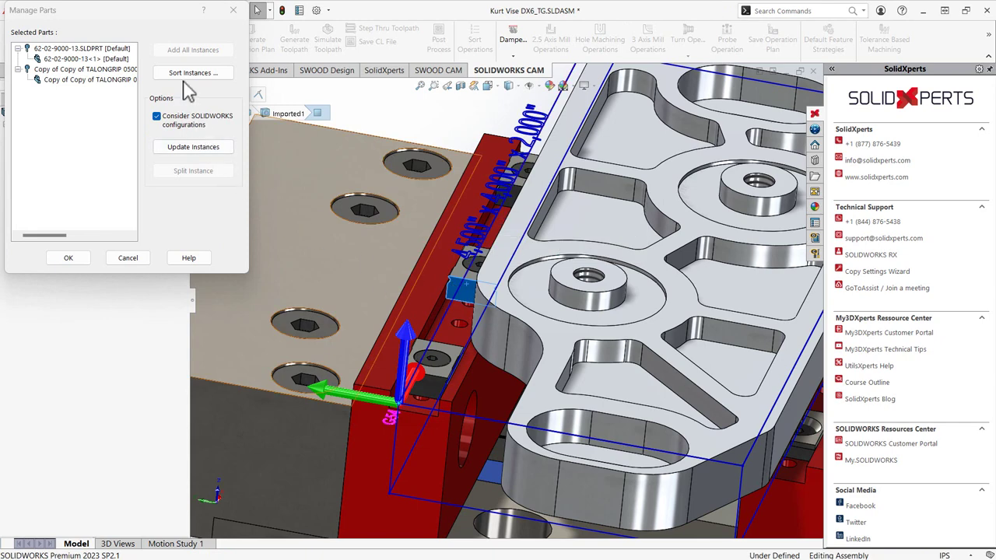
left_click(95, 80)
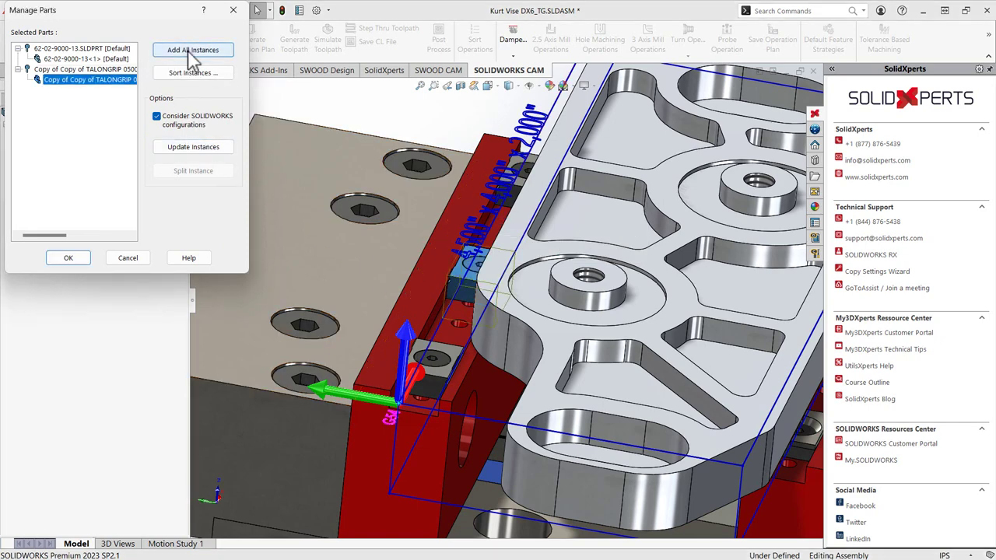
left_click(192, 56)
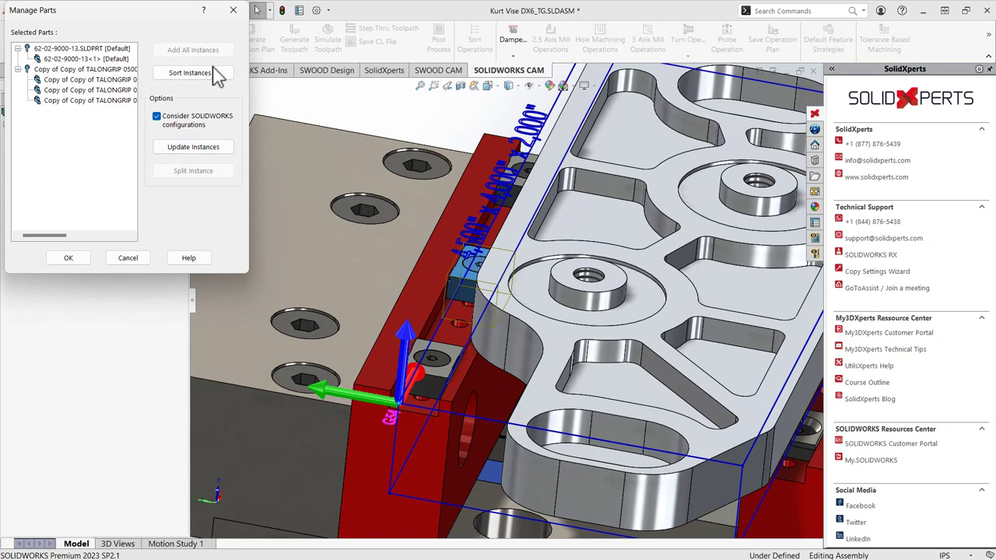
Step: Add the TALONSTOP part with all instances, keep the default sort order, and confirm
scroll(374, 223, "up", 3)
scroll(704, 349, "down", 4)
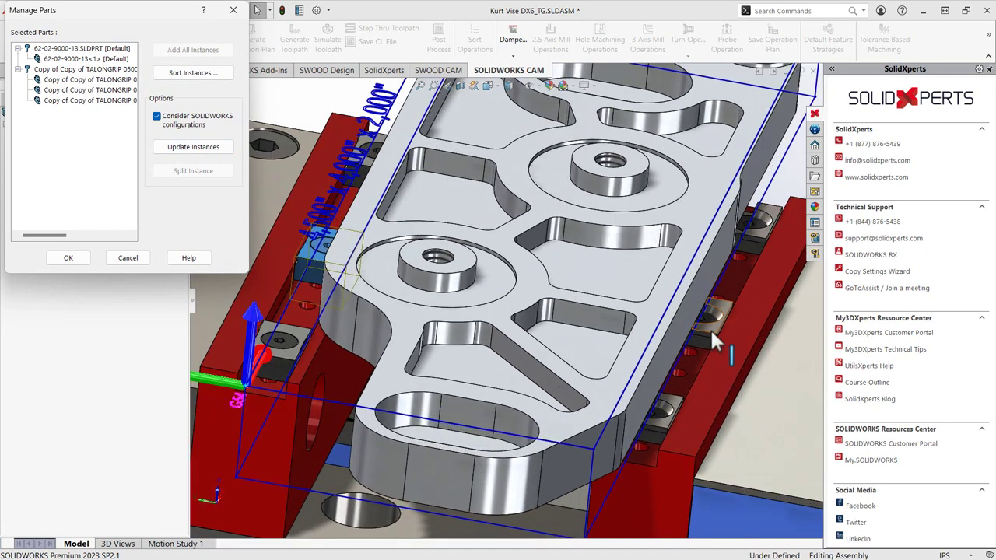
left_click(711, 332)
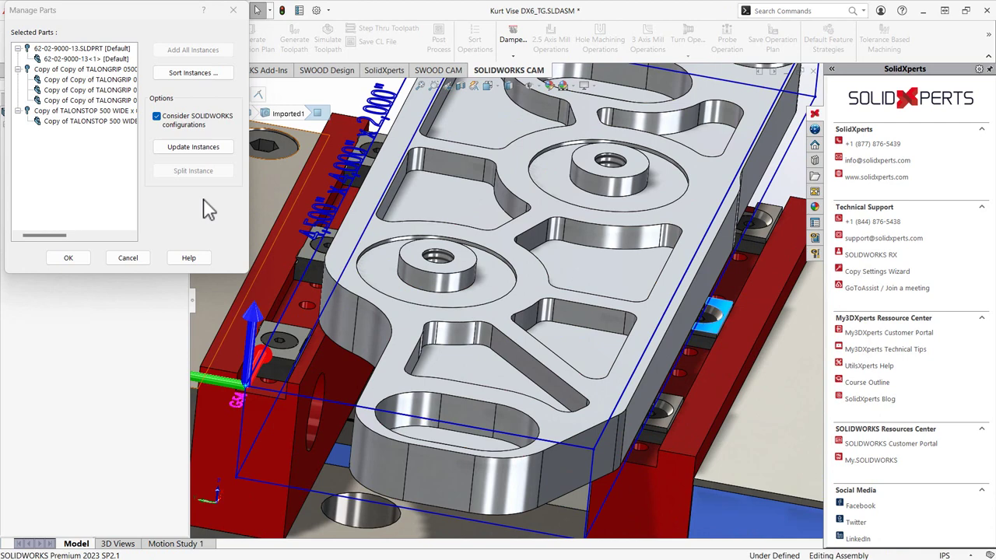
left_click(93, 122)
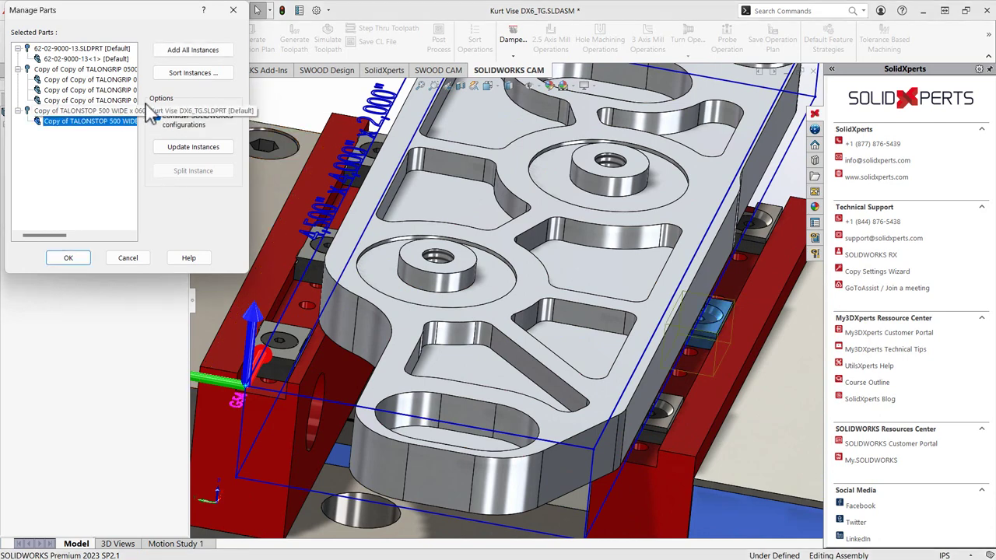
left_click(182, 52)
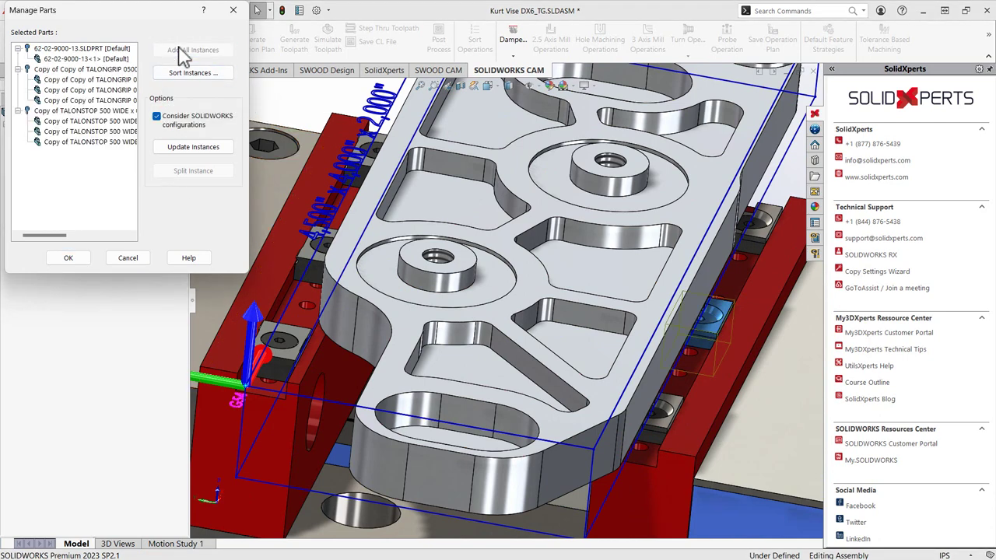
left_click(188, 73)
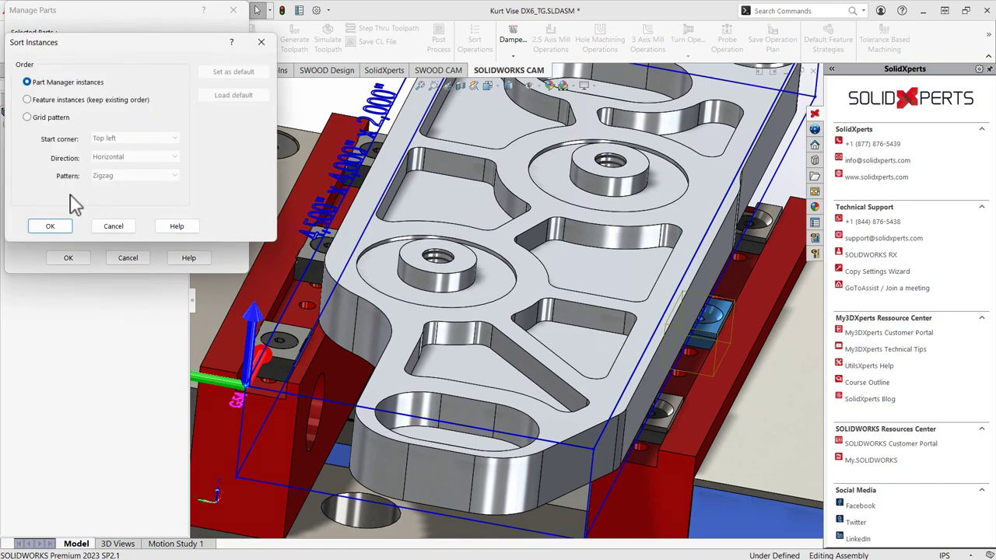
left_click(50, 226)
left_click(77, 261)
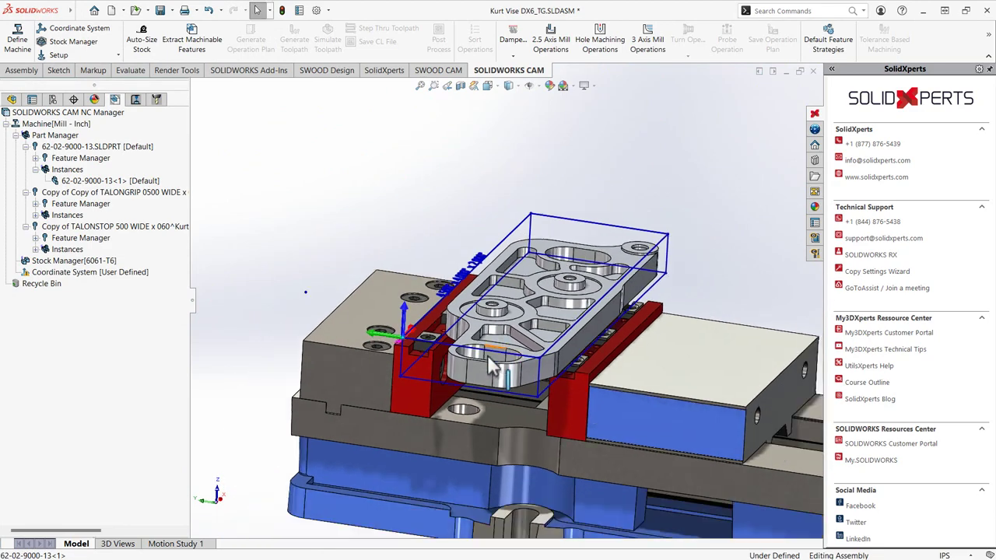
Step: Select Stock Manager and zoom in on the stock and jaws in Front view
left_click(77, 263)
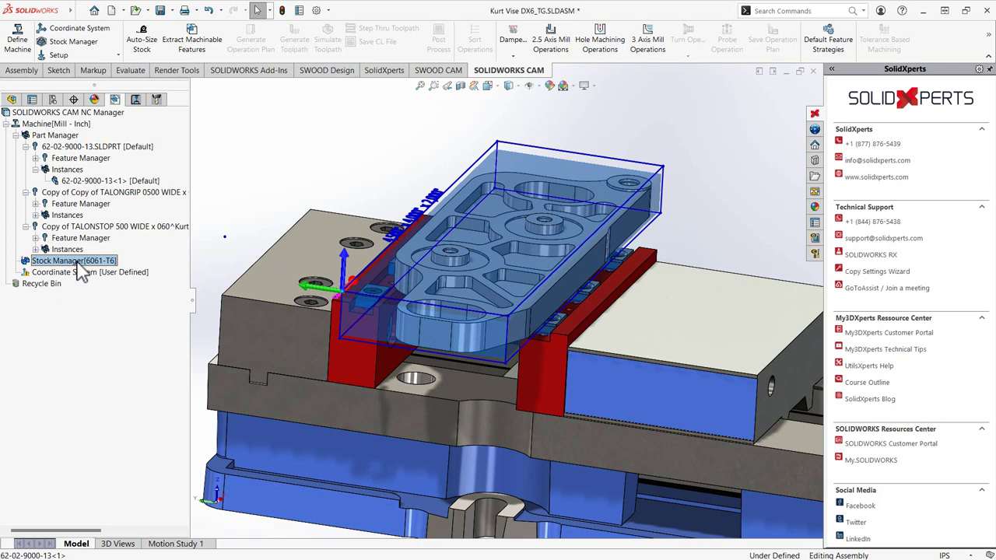
left_click(487, 86)
left_click(502, 141)
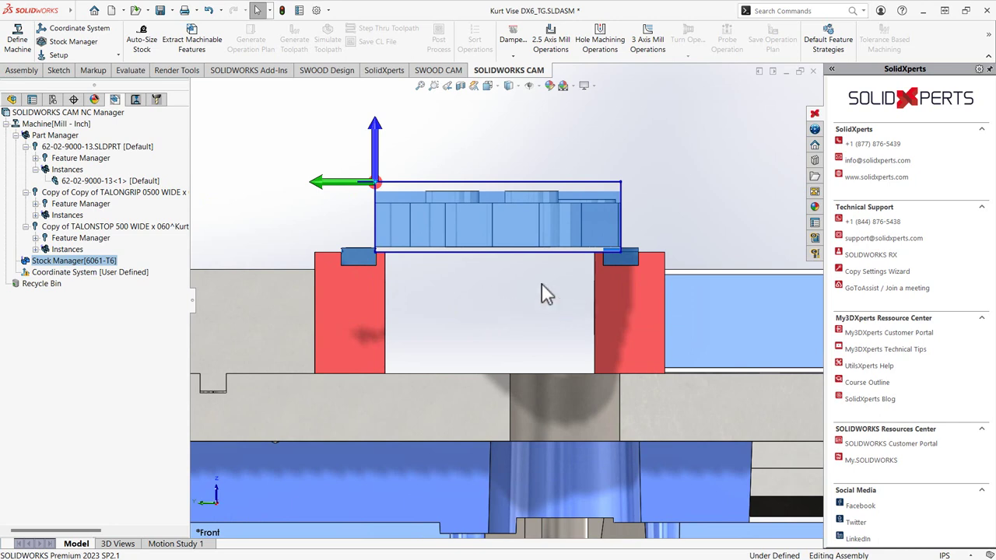
scroll(582, 282, "down", 3)
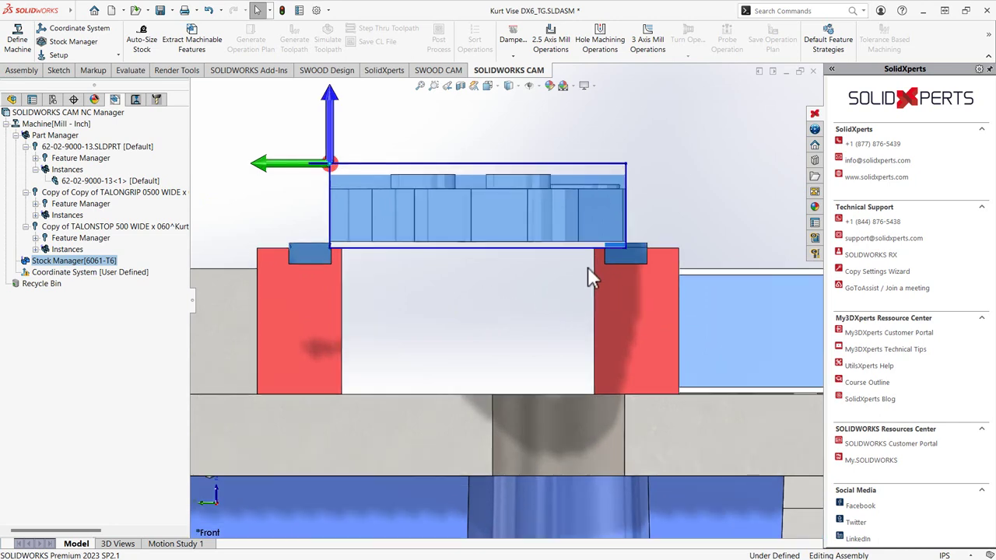
Step: Set the stock's Z+ bounding-box offset to 0.25in
right_click(114, 263)
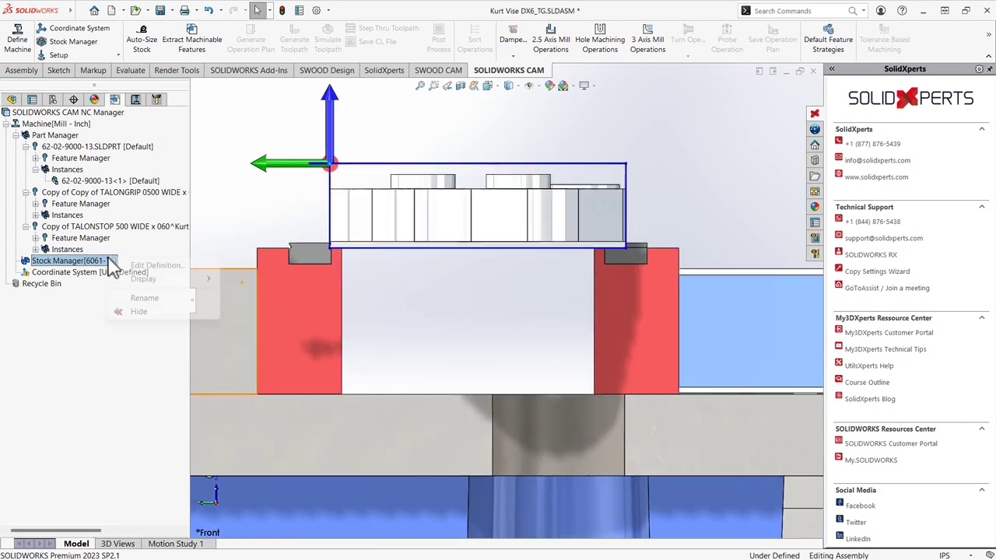
left_click(155, 266)
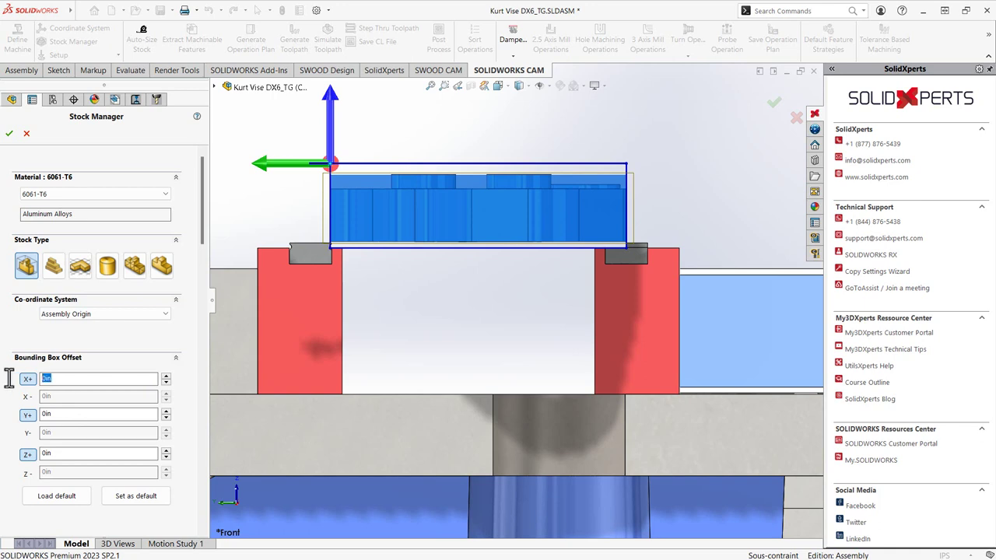
left_click(62, 453)
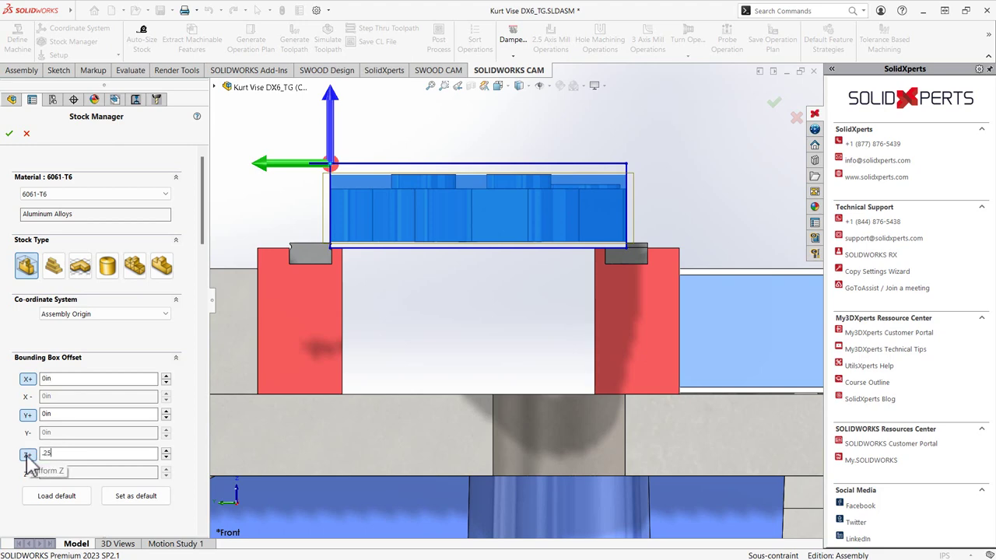
key("Return")
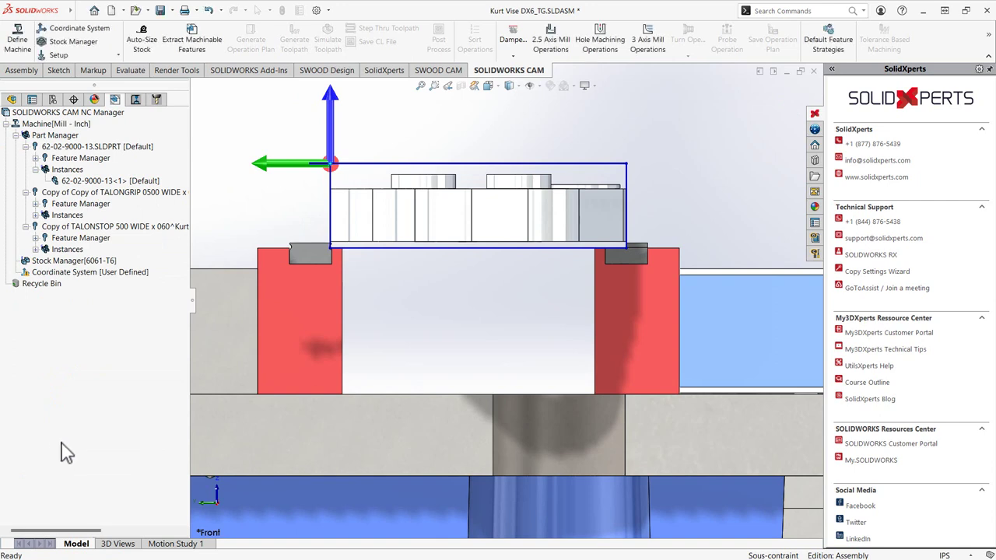
Step: Reopen the stock definition and clear the 0.25in Z+ offset
left_click(71, 263)
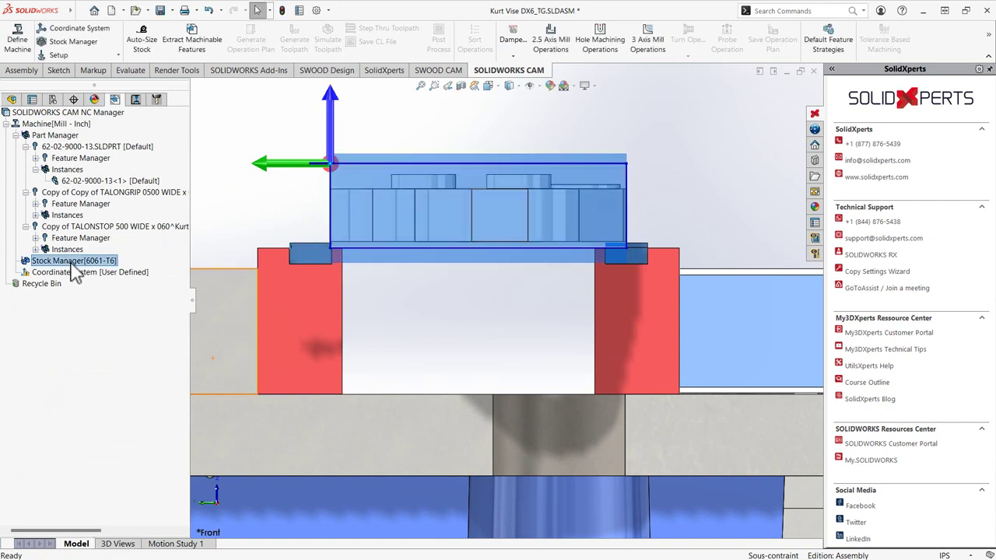
right_click(75, 265)
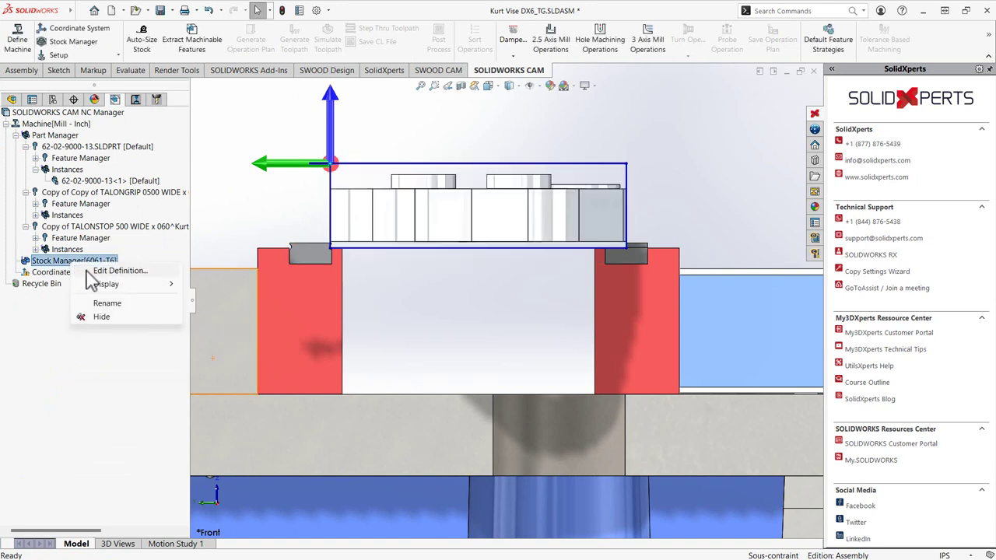
key("Escape")
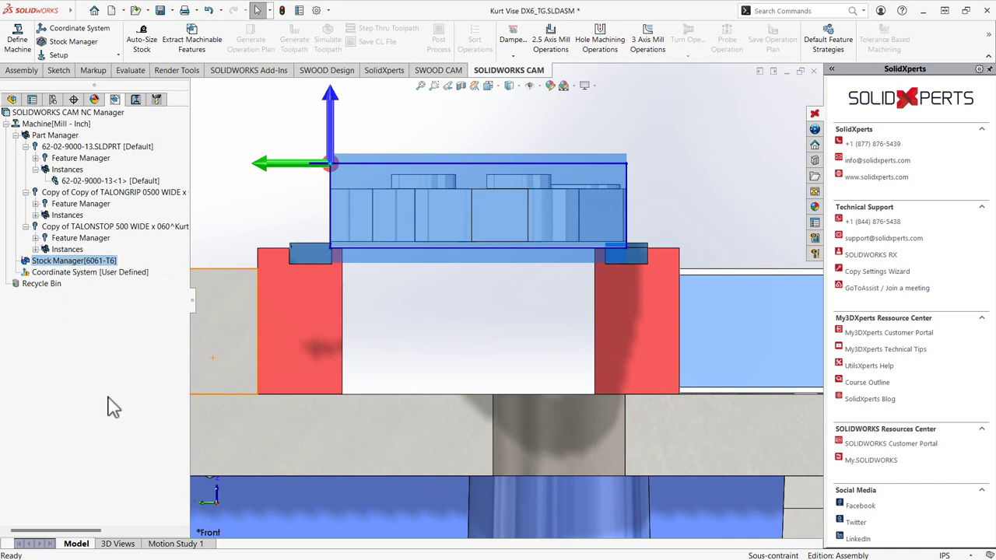
double_click(86, 261)
left_click_drag(69, 456, 26, 454)
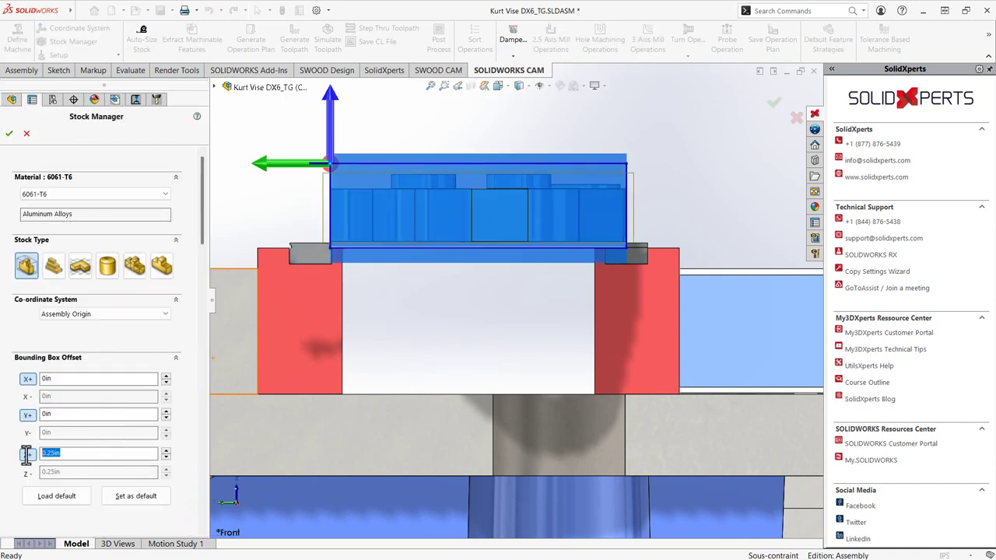
key("BackSpace")
key("Return")
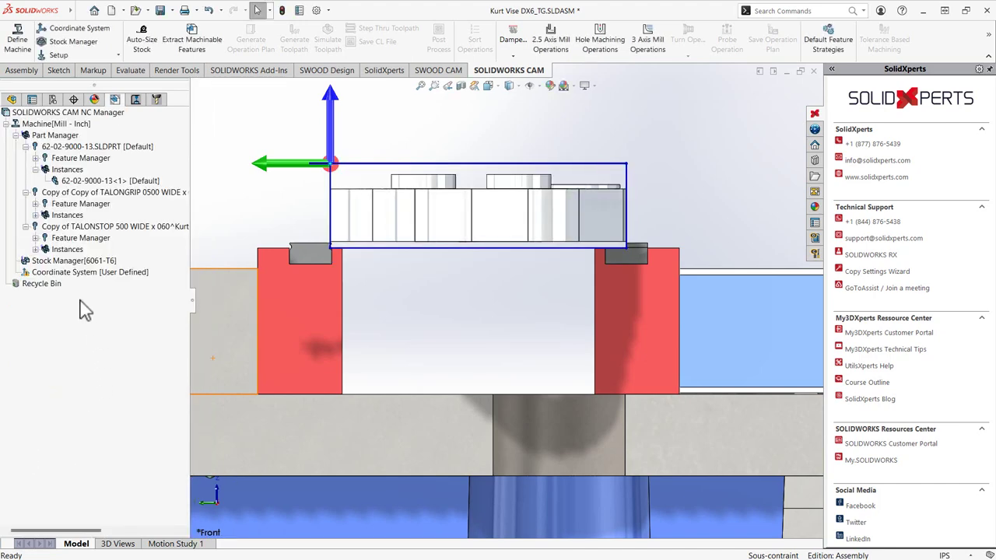
left_click(76, 262)
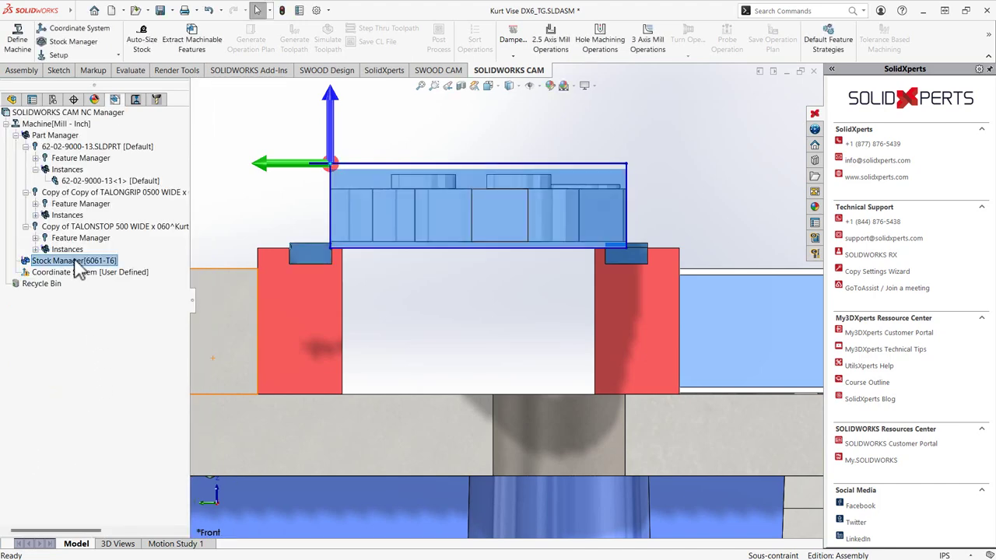
Step: Redefine the fixture coordinate system with Stock bounding box vertex, placing its origin on the top stock corner
right_click(65, 274)
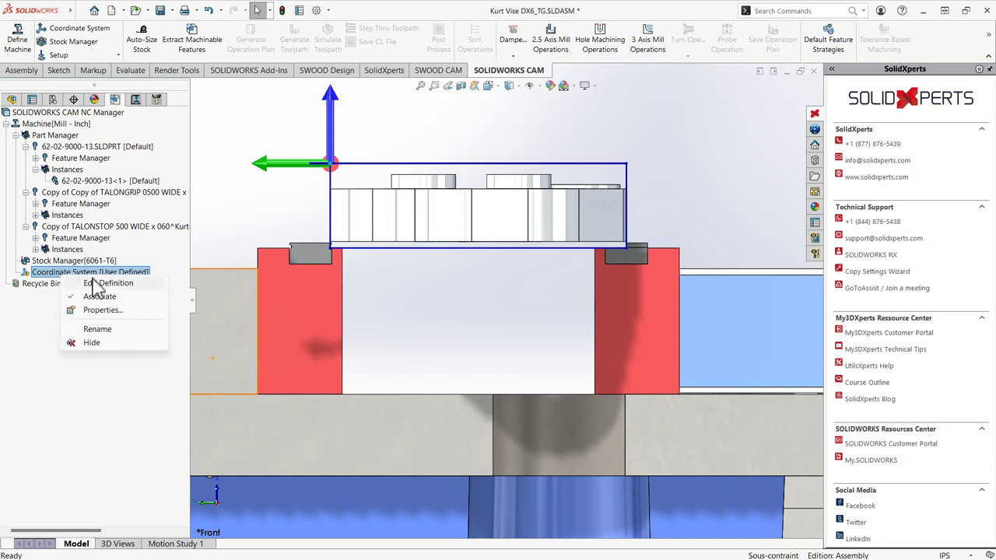
left_click(95, 284)
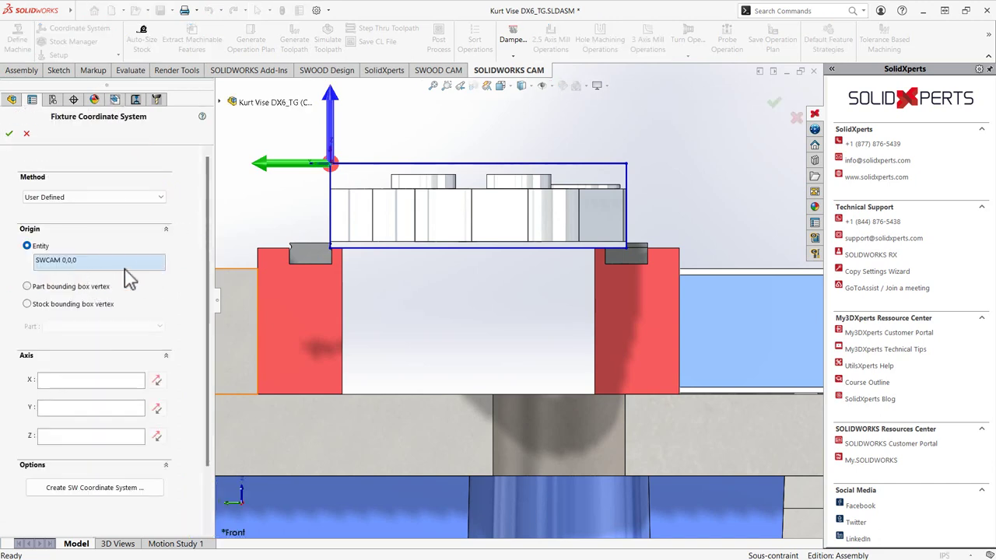
left_click(69, 306)
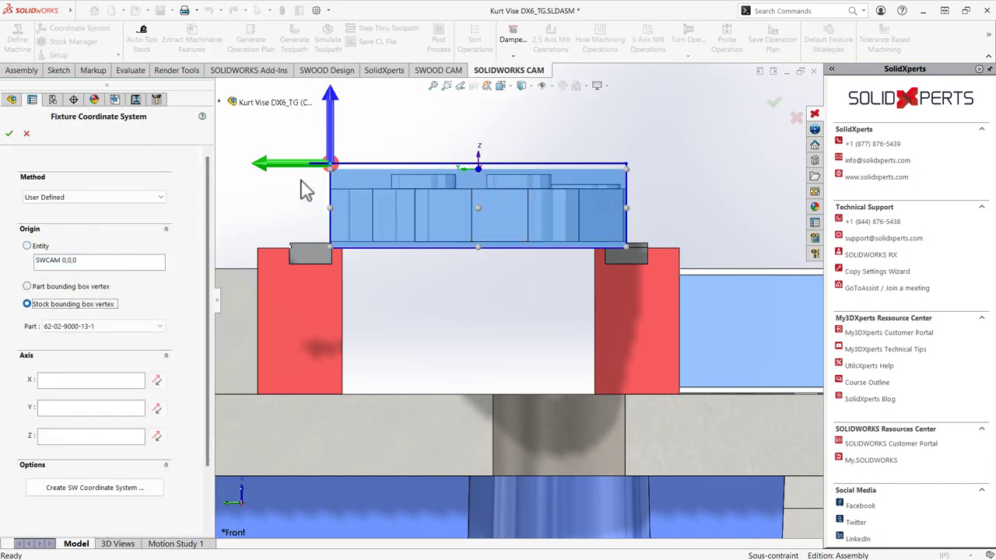
scroll(369, 198, "down", 5)
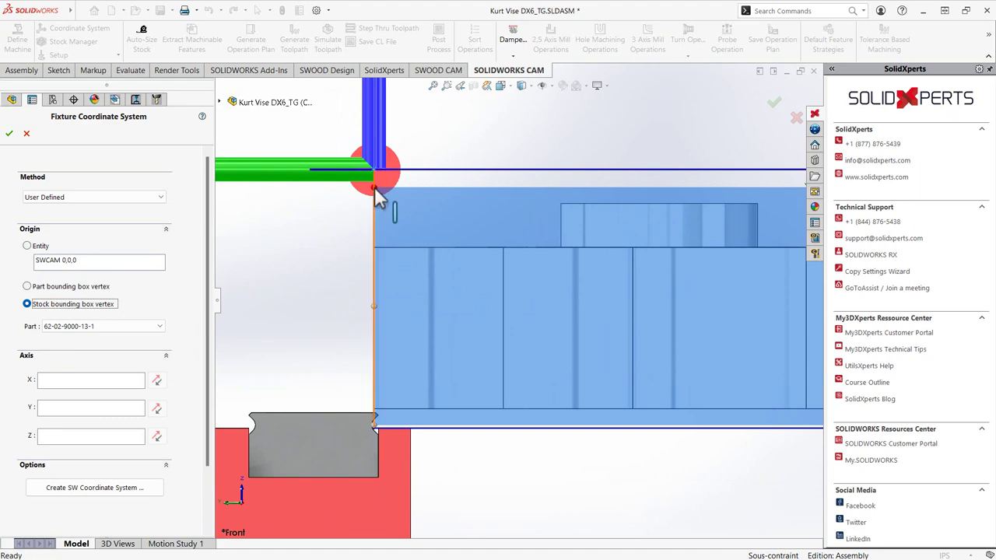
middle_click_drag(372, 188, 344, 220)
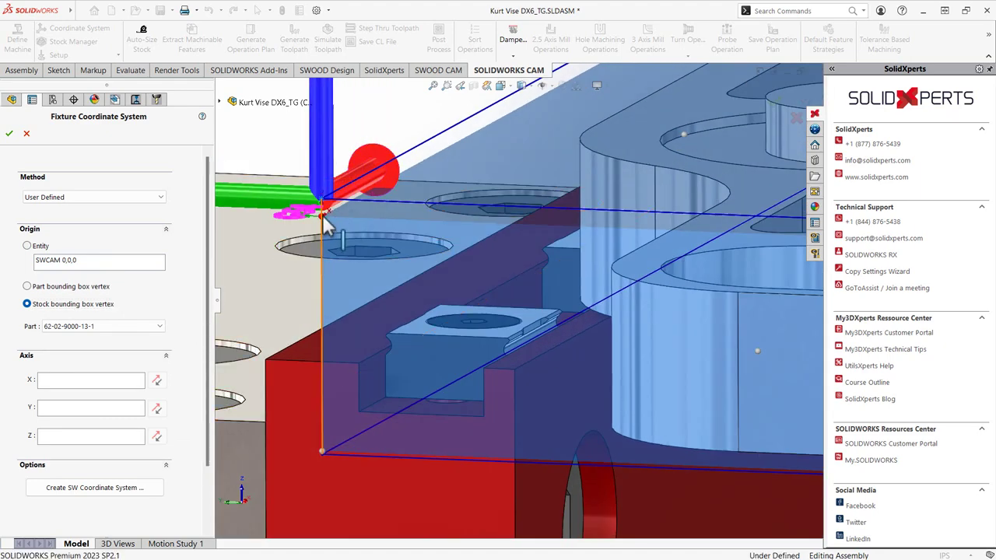
left_click(10, 133)
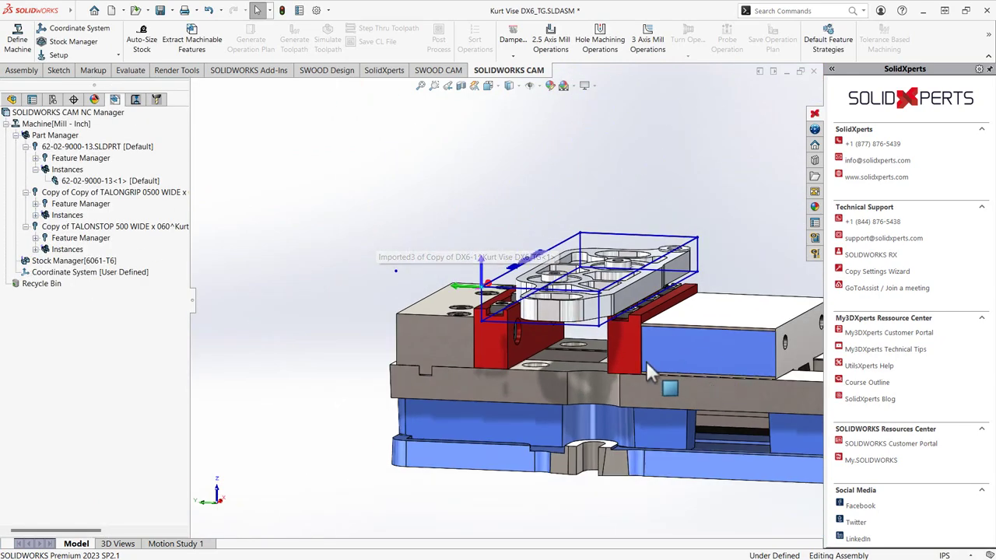
Step: Run Extract Machinable Features on the vise-clamped plate to generate Setup1 and its features
middle_click_drag(645, 361, 594, 311)
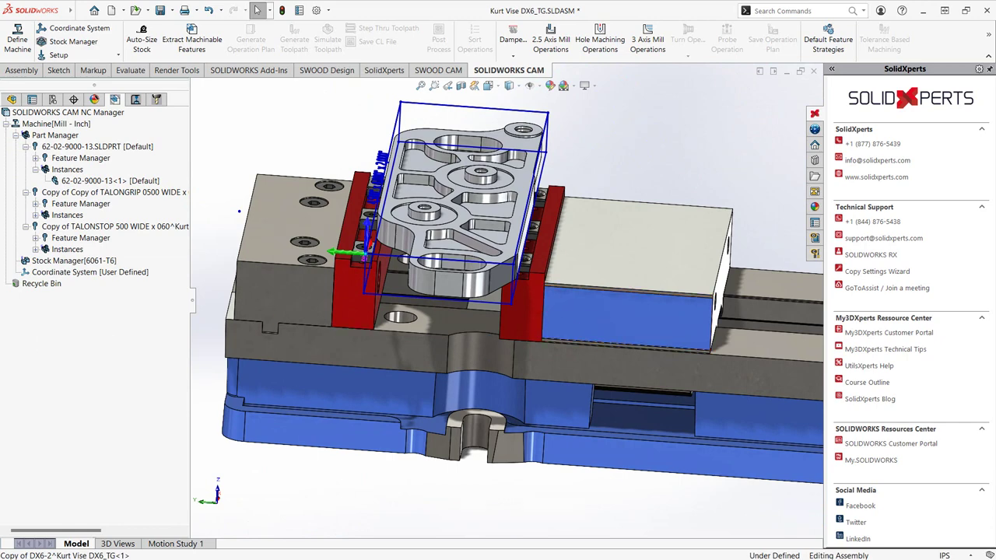
left_click(194, 42)
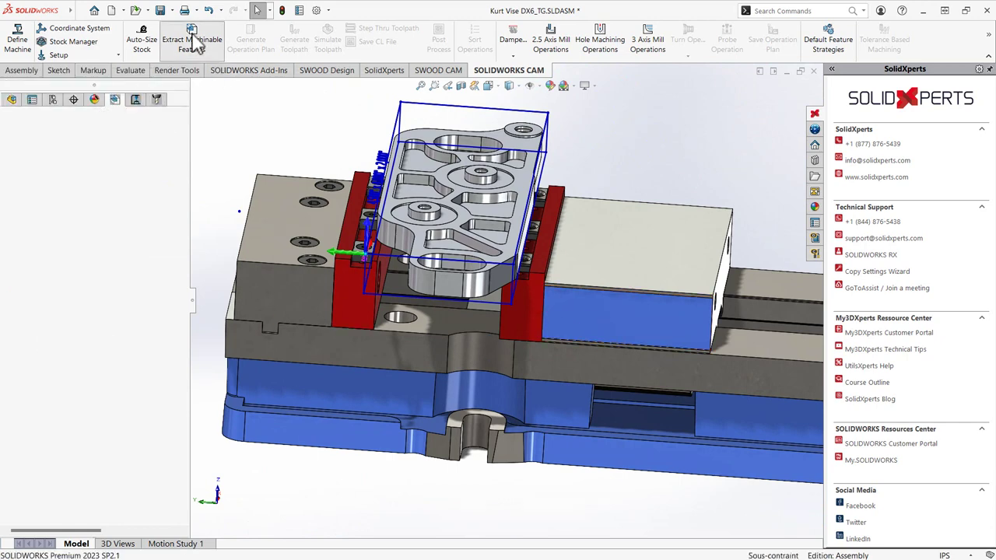